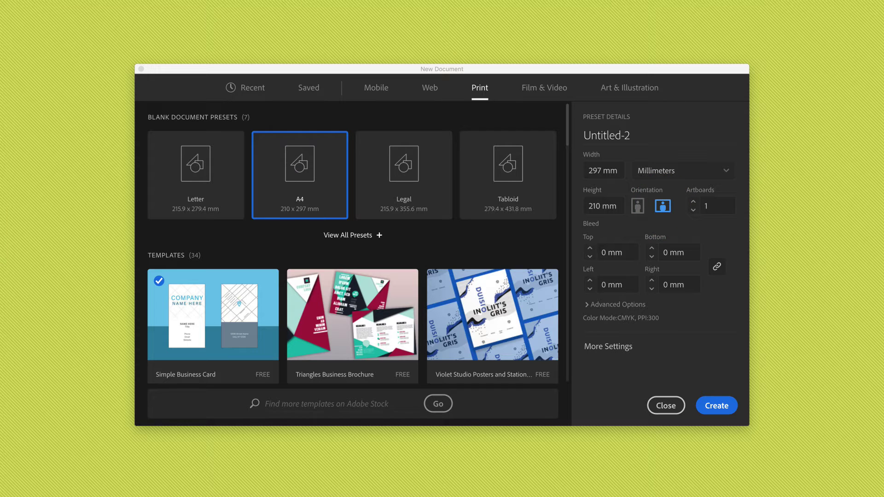
- Set up a new A4 landscape (297 × 210 mm) document in RGB colour mode
{"action": "left_click", "coordinate": [609, 346]}
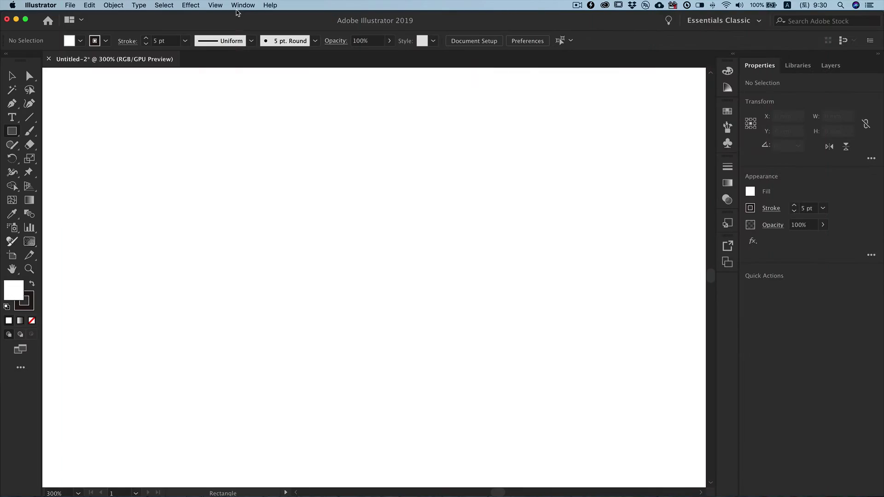
- Draw a 33 × 45 mm rectangle as the mug body
{"action": "left_click", "coordinate": [212, 5]}
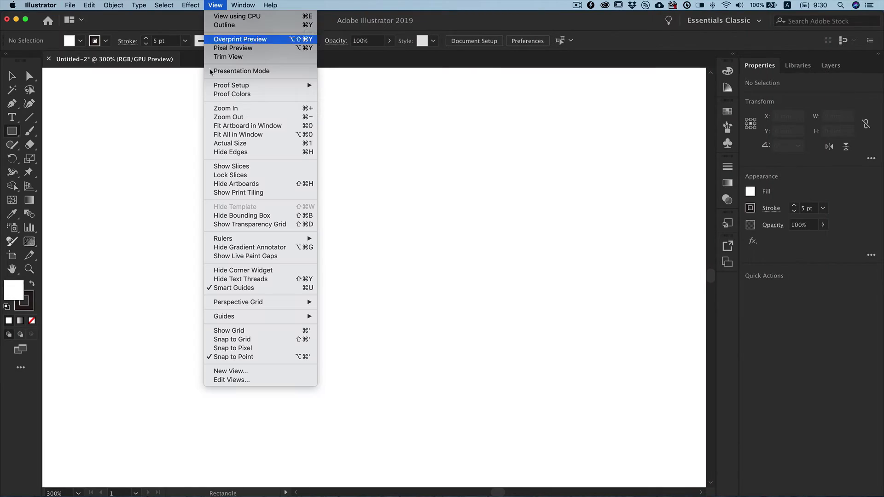
{"action": "left_click", "coordinate": [374, 296]}
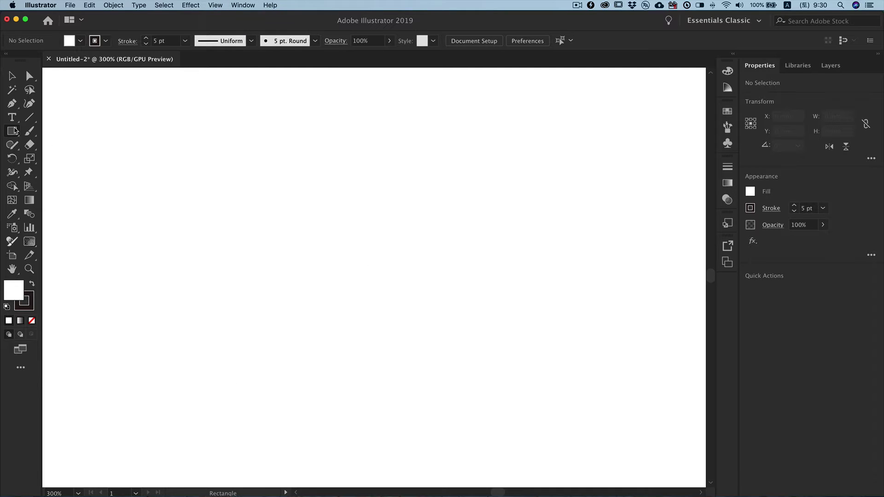
{"action": "left_click", "coordinate": [295, 189]}
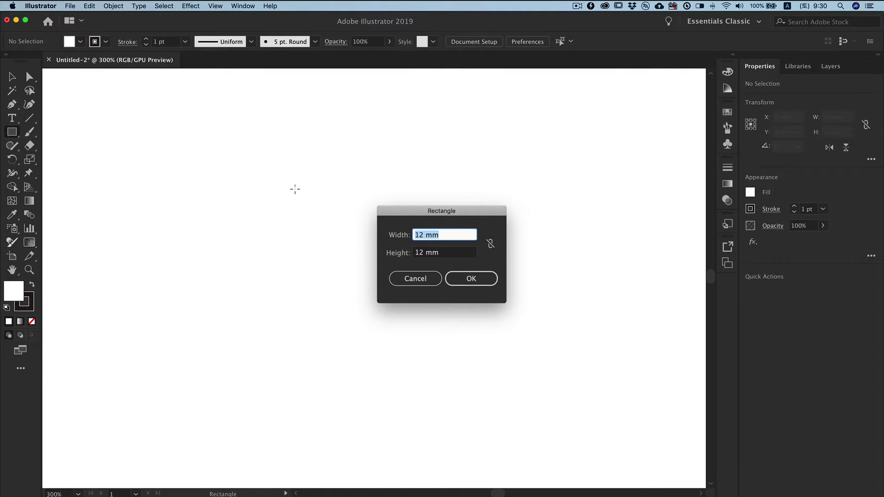
{"action": "type", "text": "33"}
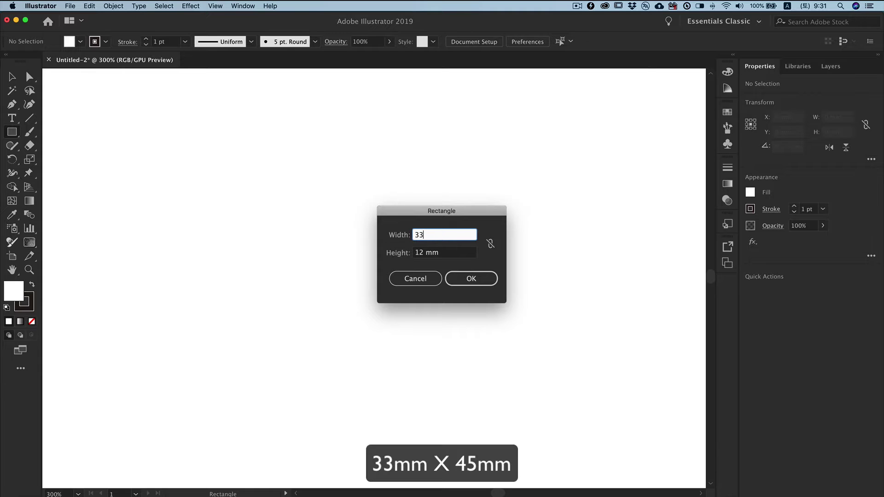
{"action": "key", "text": "Tab"}
{"action": "type", "text": "45"}
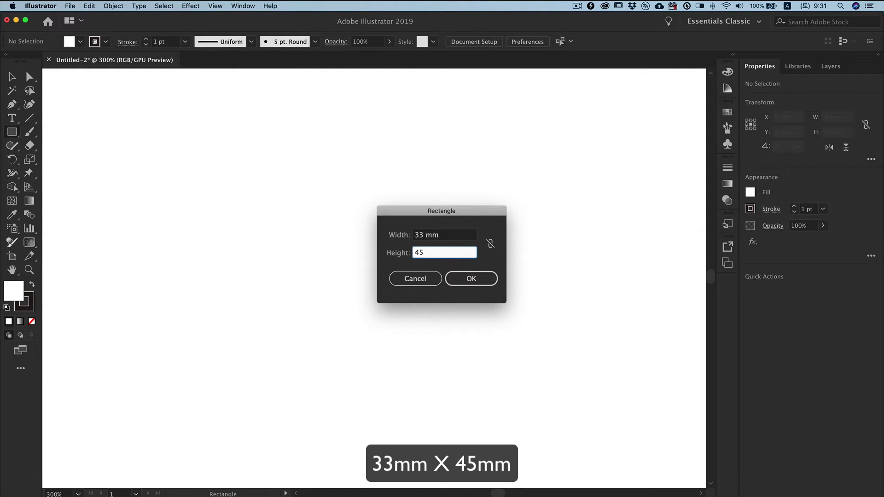
{"action": "key", "text": "Return"}
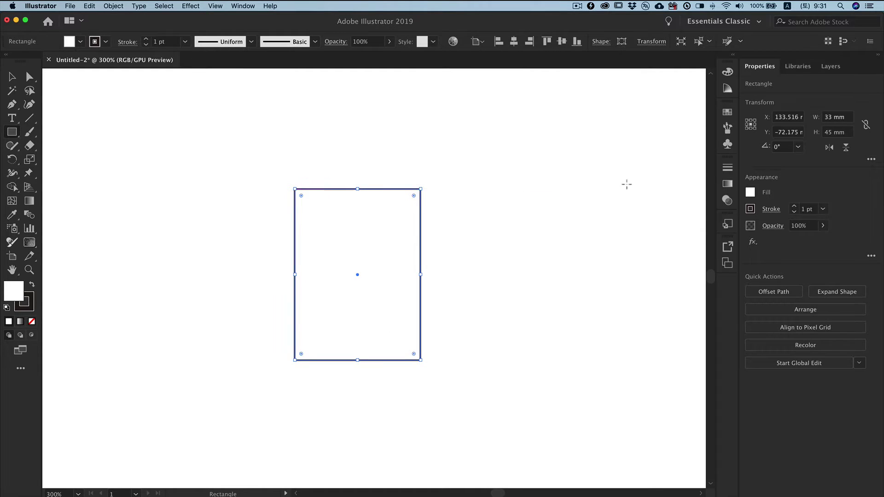
- Give the mug body a 5 pt stroke, then deselect it
{"action": "left_click", "coordinate": [728, 168]}
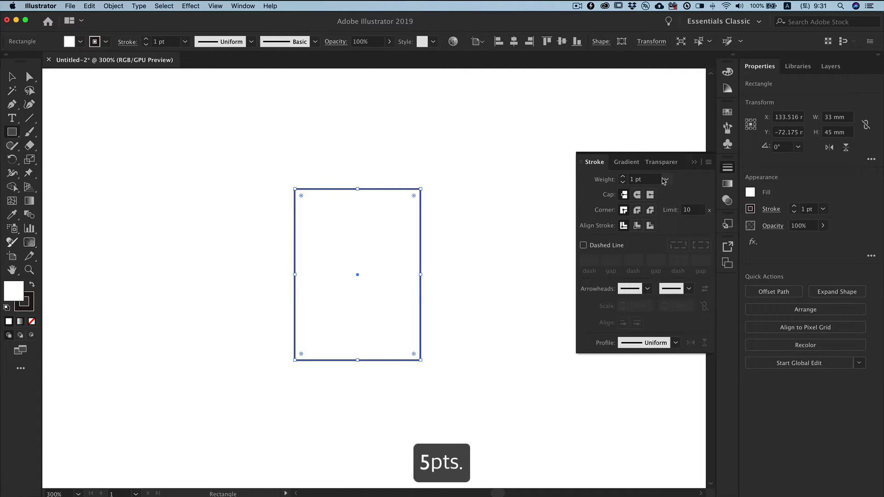
{"action": "left_click", "coordinate": [623, 177]}
{"action": "left_click", "coordinate": [623, 178]}
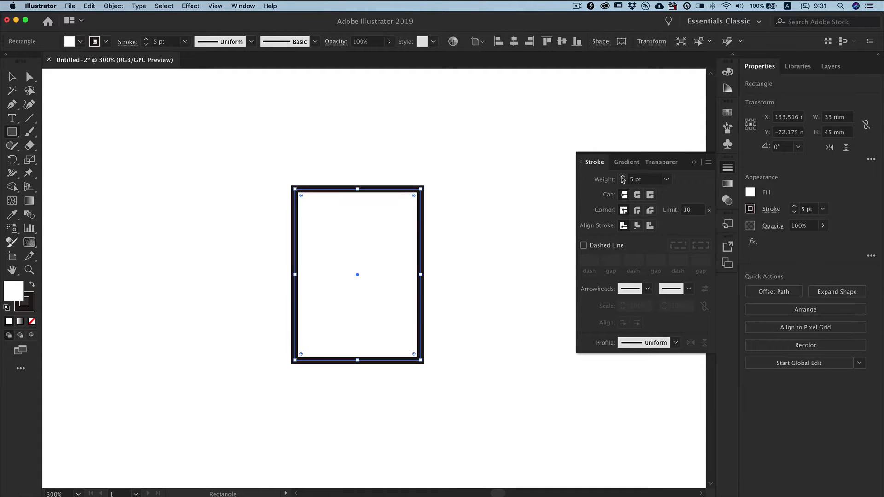
{"action": "key", "text": "super+shift+a"}
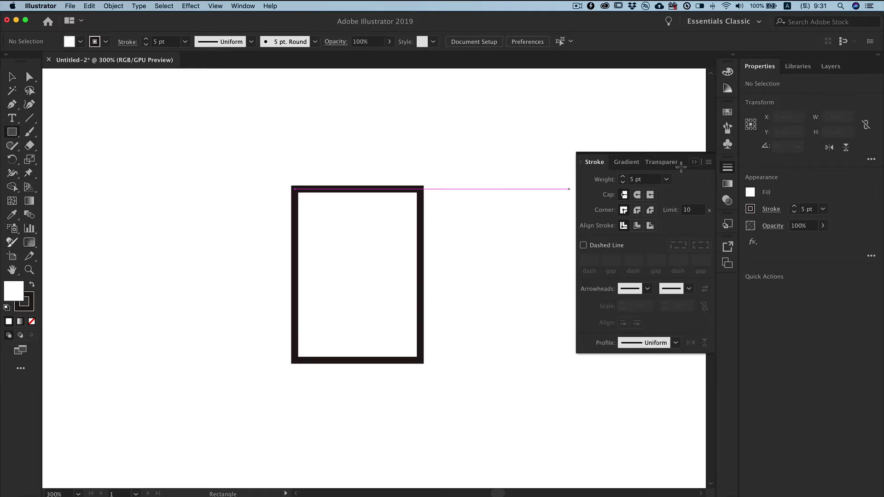
{"action": "left_click", "coordinate": [694, 162]}
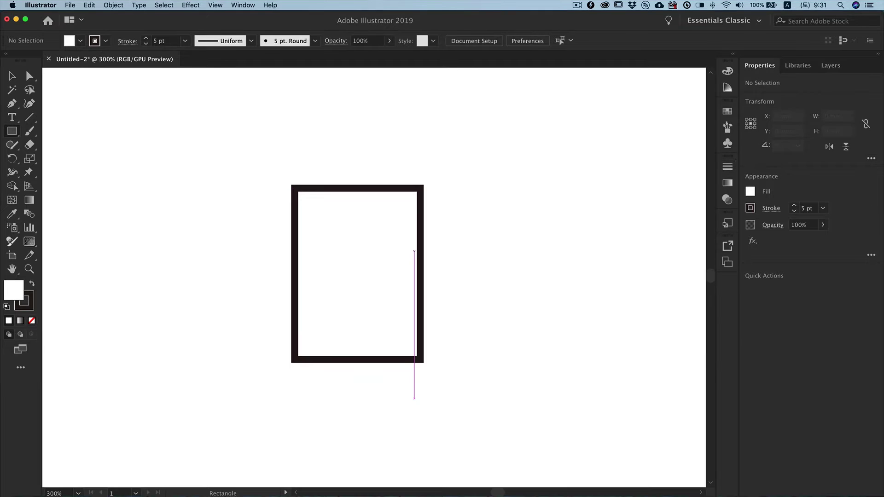
{"action": "left_click", "coordinate": [260, 390]}
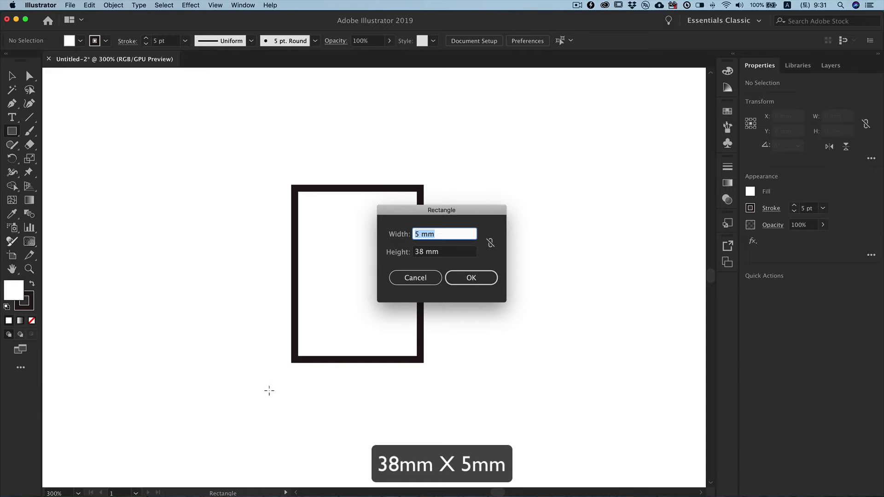
- Create a 38 × 5 mm rectangle and move it under the mug body
{"action": "type", "text": "38"}
{"action": "key", "text": "Tab"}
{"action": "type", "text": "5"}
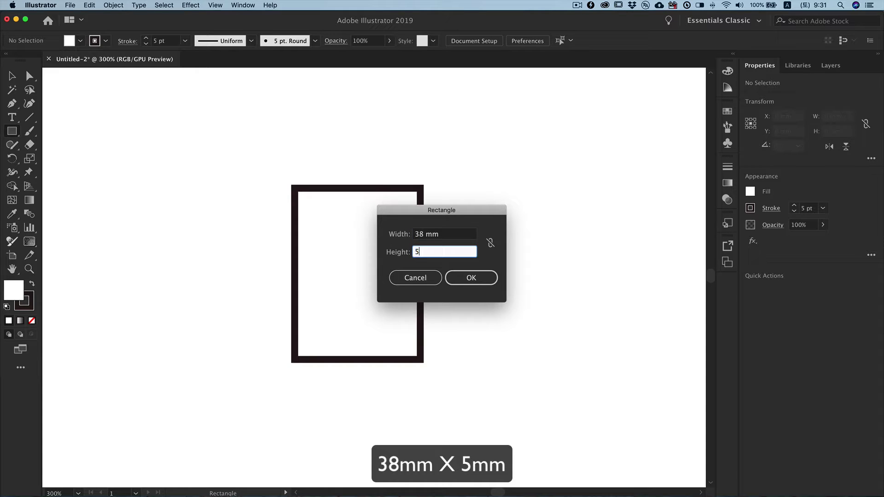
{"action": "key", "text": "Return"}
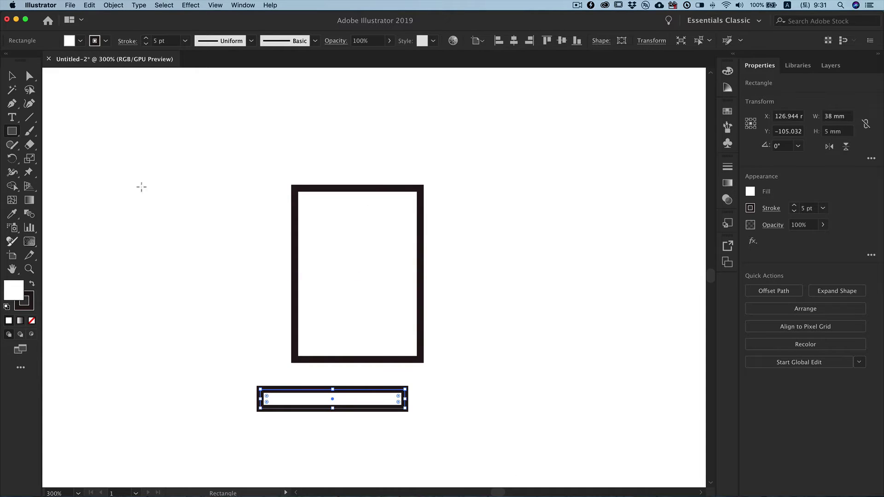
{"action": "left_click", "coordinate": [13, 77]}
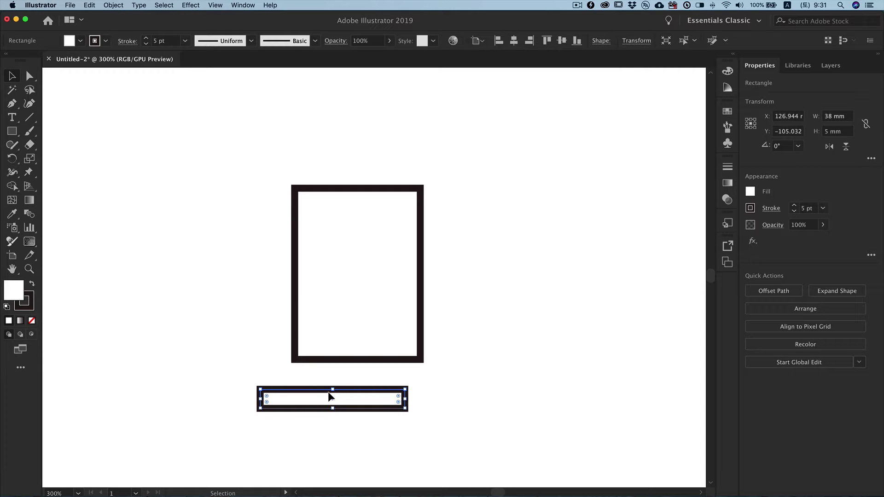
{"action": "left_click_drag", "start_coordinate": [329, 394], "coordinate": [358, 369]}
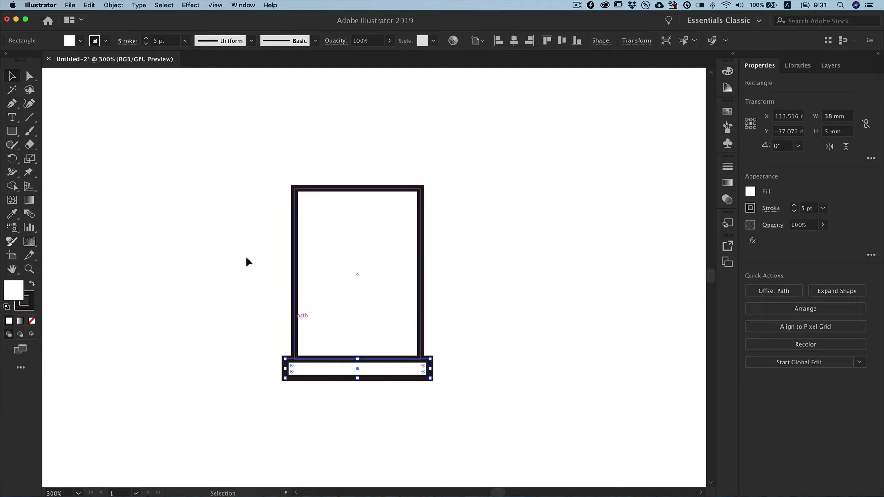
- Round the base's two top corners to 2.89 mm
{"action": "left_click", "coordinate": [30, 76]}
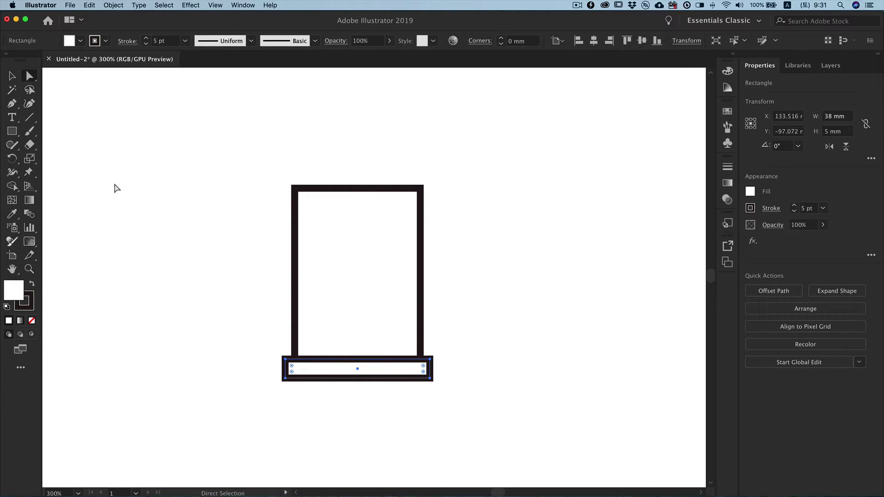
{"action": "left_click", "coordinate": [285, 359]}
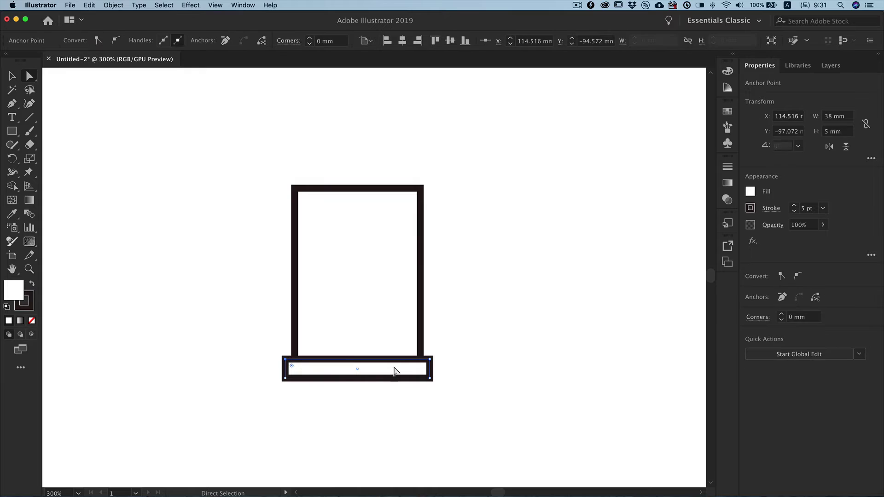
{"action": "left_click", "coordinate": [430, 358]}
{"action": "left_click_drag", "start_coordinate": [422, 365], "coordinate": [416, 371]}
{"action": "left_click", "coordinate": [462, 374]}
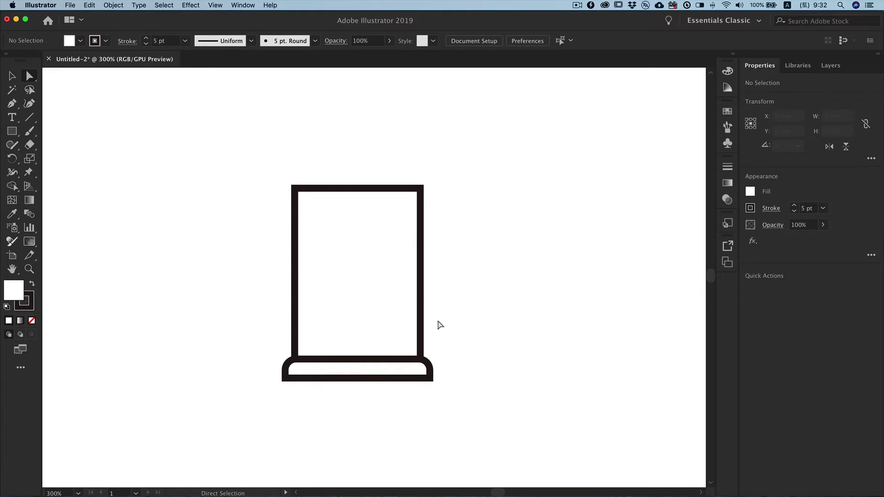
- Draw a 13 × 25 mm handle rectangle butted against the body's right edge
{"action": "left_click", "coordinate": [12, 130]}
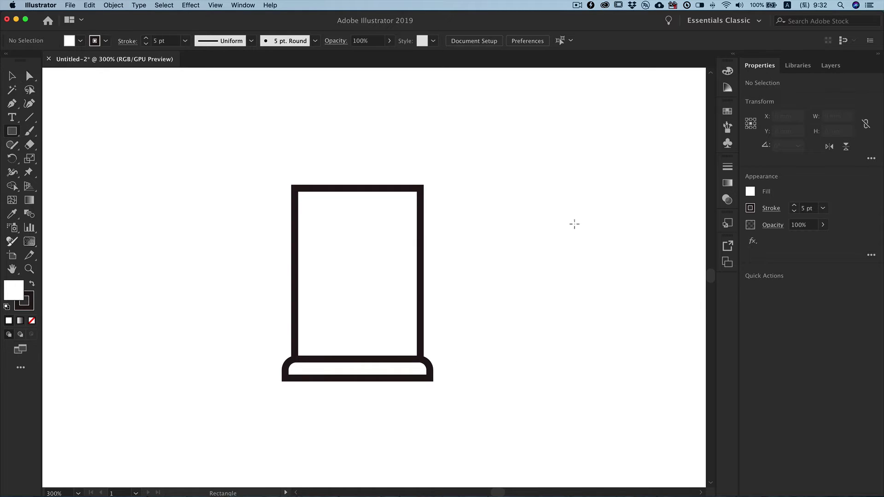
{"action": "left_click", "coordinate": [464, 243]}
{"action": "type", "text": "13"}
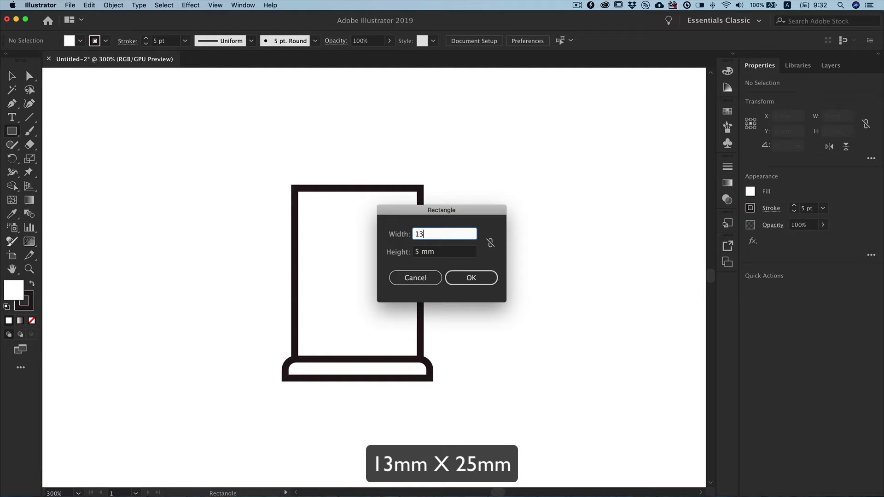
{"action": "key", "text": "Tab"}
{"action": "type", "text": "2"}
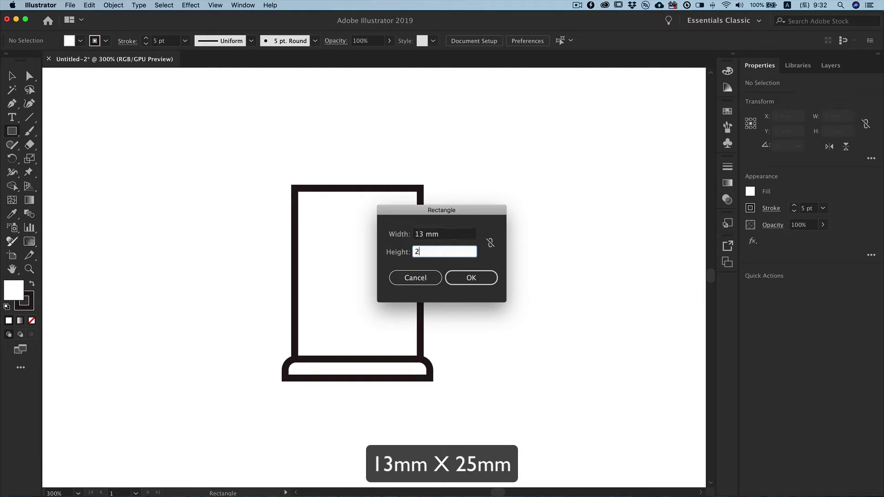
{"action": "key", "text": "Return"}
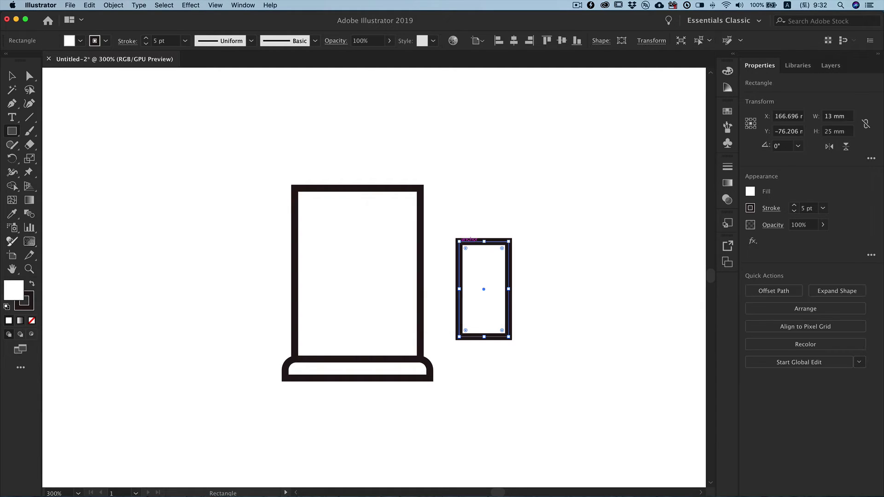
{"action": "left_click_drag", "start_coordinate": [460, 261], "coordinate": [420, 229]}
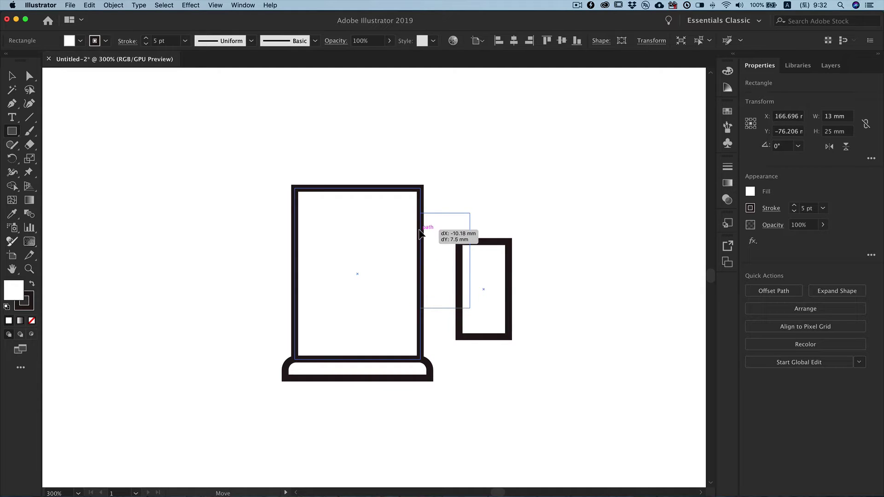
{"action": "left_click_drag", "start_coordinate": [420, 229], "coordinate": [420, 234]}
- Round the handle's outer right corners to about 3.75 mm
{"action": "key", "text": "a"}
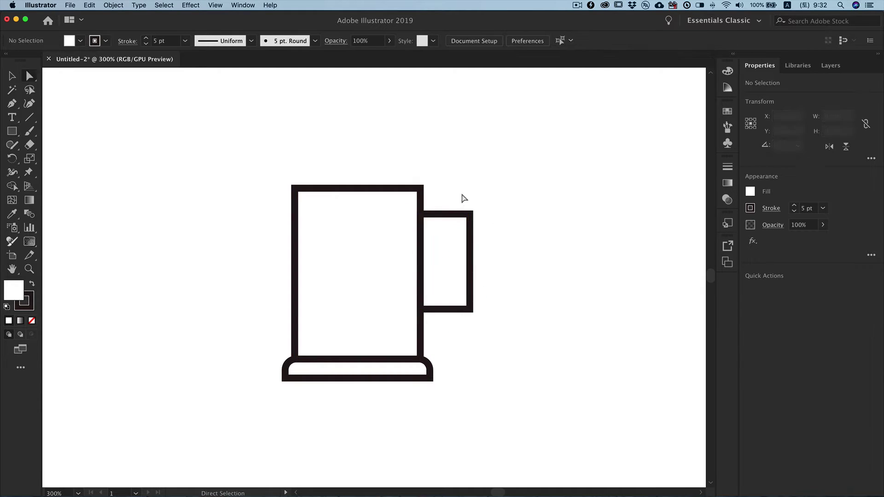
{"action": "left_click_drag", "start_coordinate": [461, 193], "coordinate": [501, 339]}
{"action": "left_click_drag", "start_coordinate": [463, 221], "coordinate": [450, 224]}
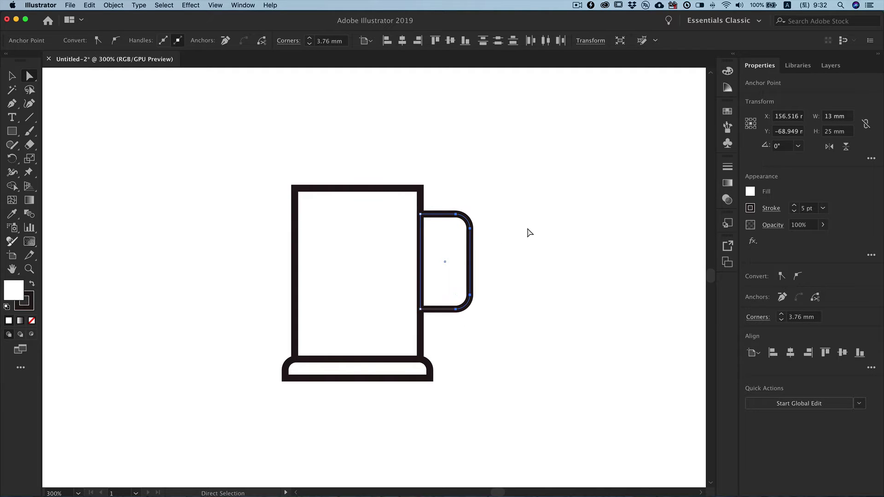
{"action": "left_click", "coordinate": [530, 232]}
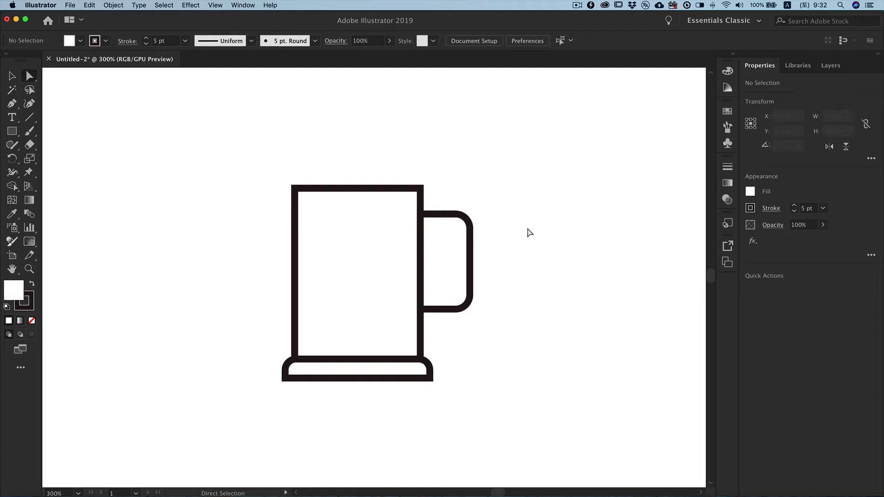
- Draw an 8.6 × 15.5 mm inner rectangle inside the handle
{"action": "left_click", "coordinate": [7, 128]}
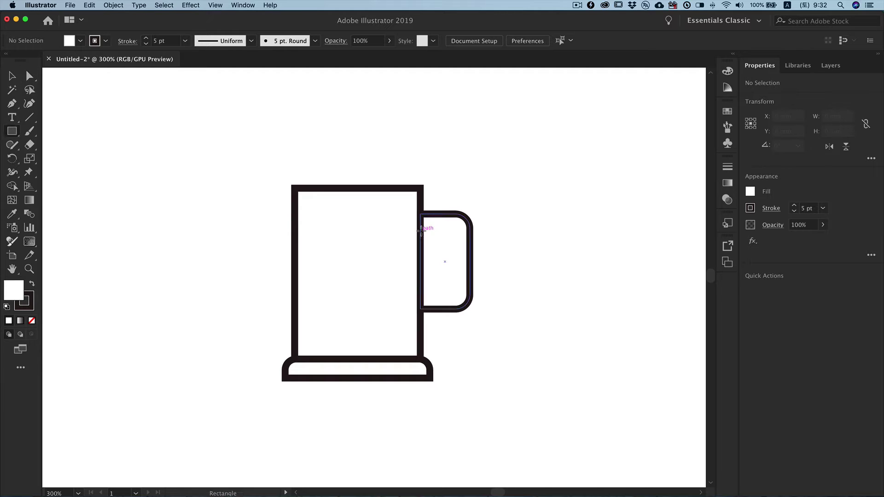
{"action": "left_click_drag", "start_coordinate": [420, 230], "coordinate": [454, 289]}
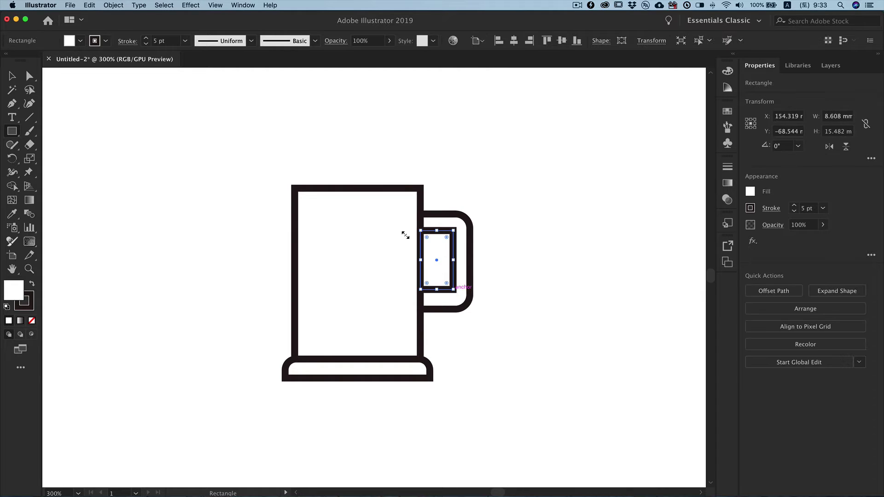
{"action": "left_click", "coordinate": [29, 75]}
{"action": "left_click", "coordinate": [552, 217]}
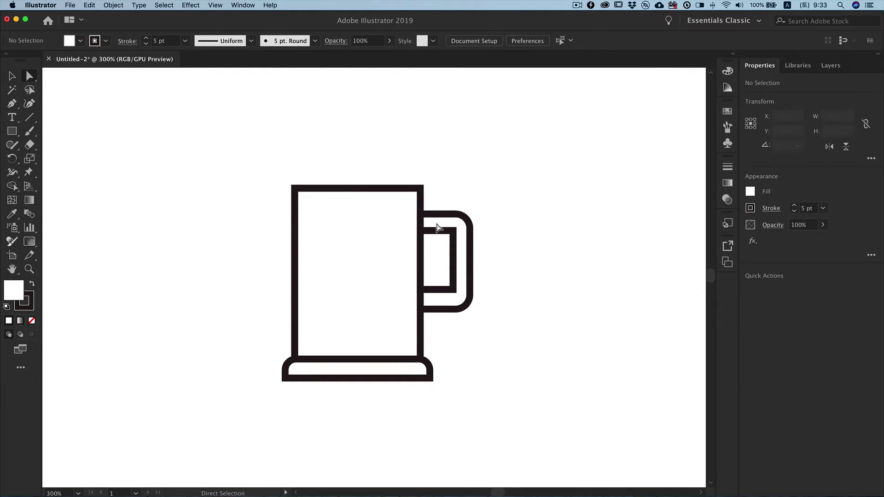
- Round the inner opening's right corners to 2.82 mm
{"action": "left_click", "coordinate": [453, 233]}
{"action": "scroll", "coordinate": [455, 262], "scroll_direction": "up", "scroll_amount": 1}
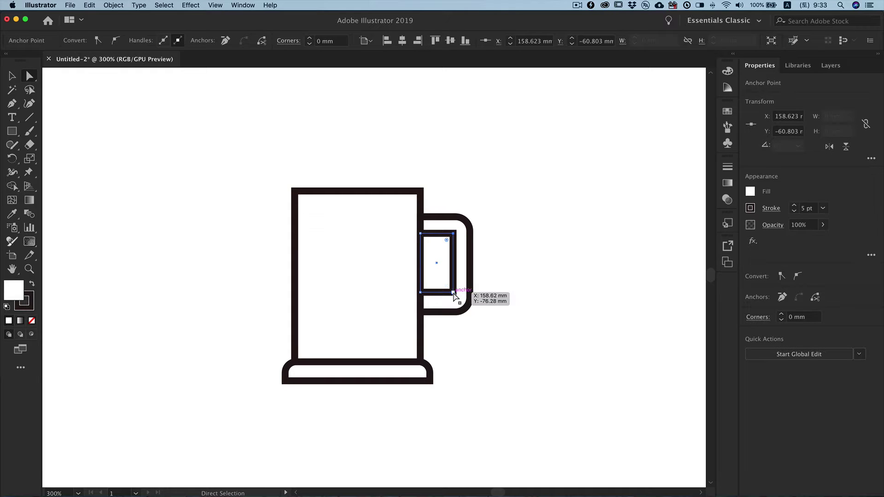
{"action": "left_click_drag", "start_coordinate": [447, 287], "coordinate": [442, 284]}
{"action": "left_click", "coordinate": [542, 280]}
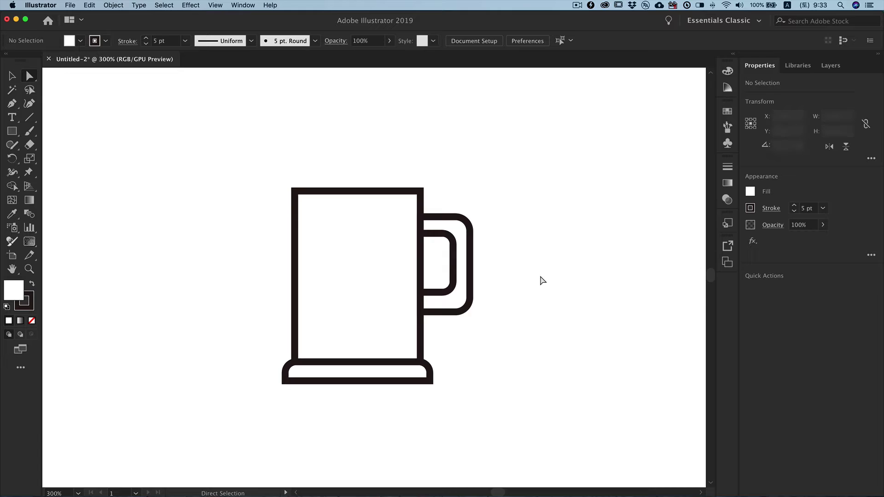
{"action": "left_click", "coordinate": [10, 105]}
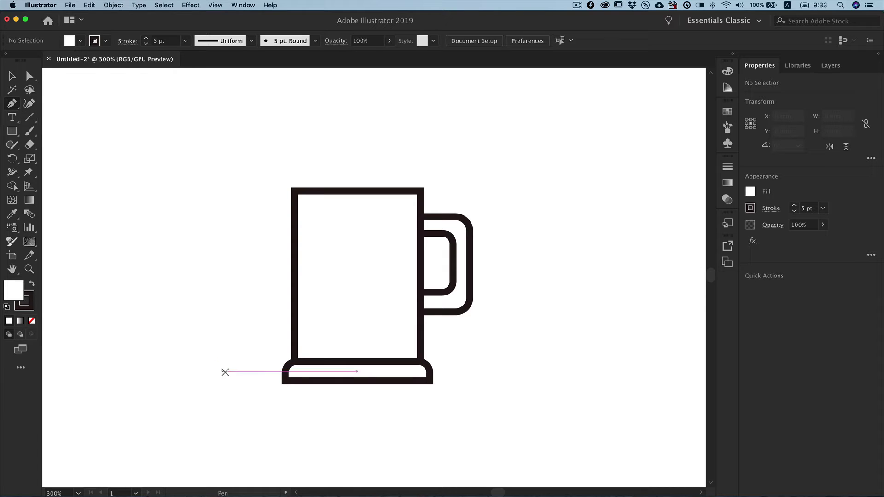
- Draw a 56.85 mm horizontal ground line beneath the mug's base
{"action": "left_click", "coordinate": [248, 381]}
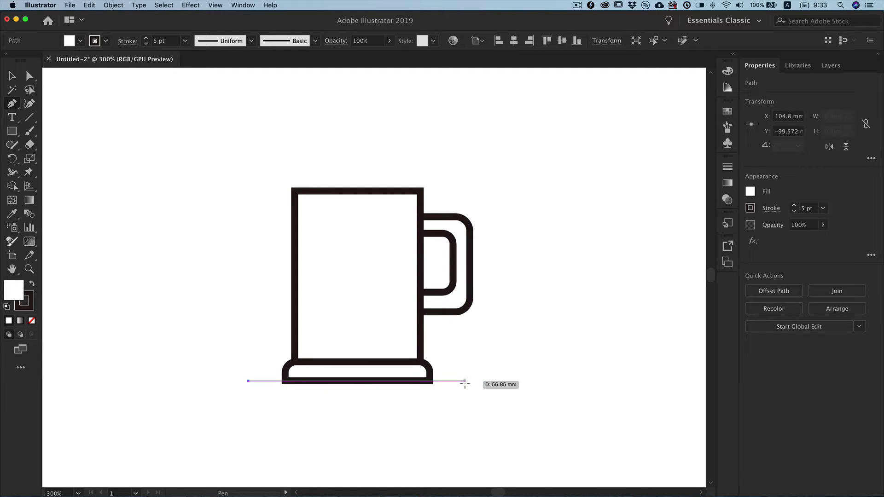
{"action": "left_click", "coordinate": [464, 381]}
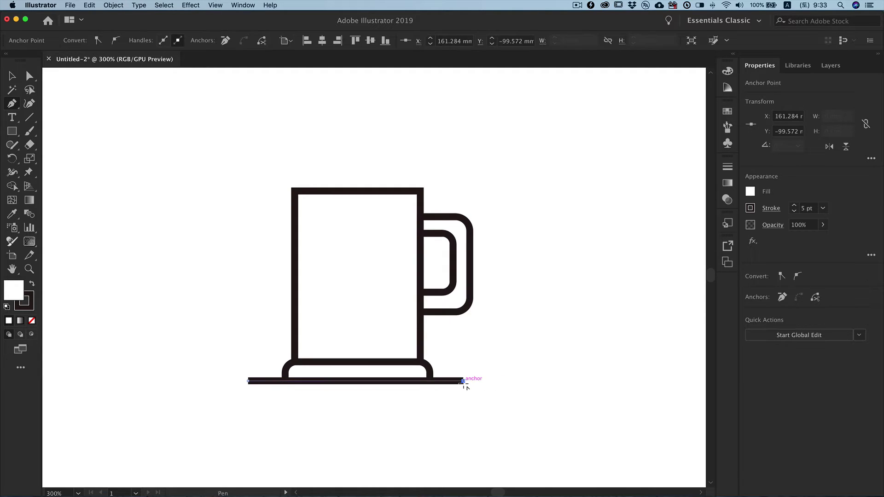
{"action": "left_click", "coordinate": [481, 389], "text": "super"}
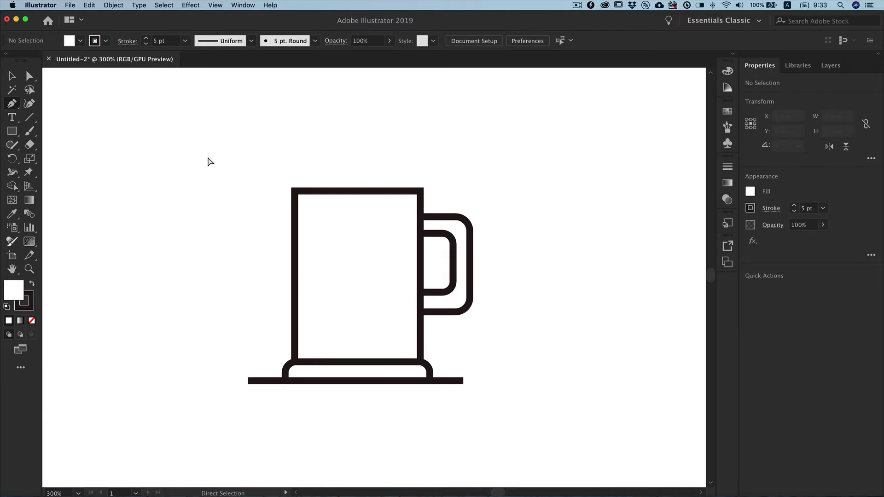
- Set Round Cap on the strokes of all the mug's paths
{"action": "left_click_drag", "start_coordinate": [208, 157], "coordinate": [513, 420]}
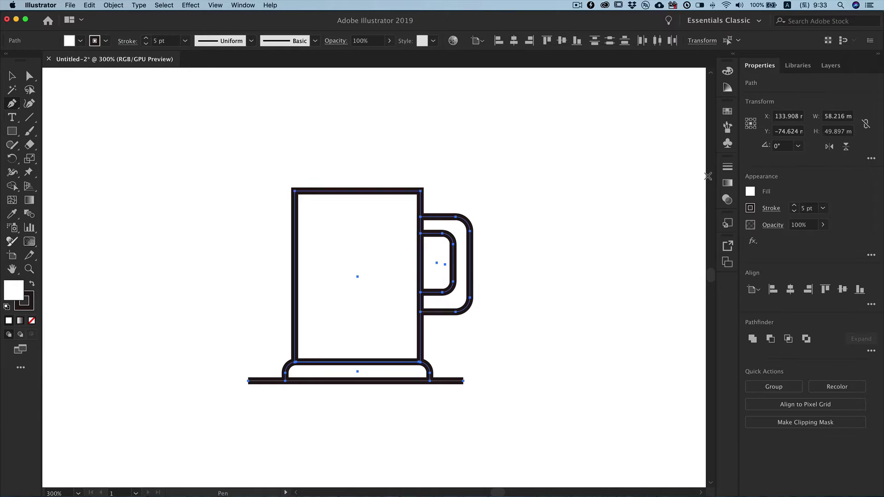
{"action": "left_click", "coordinate": [727, 167]}
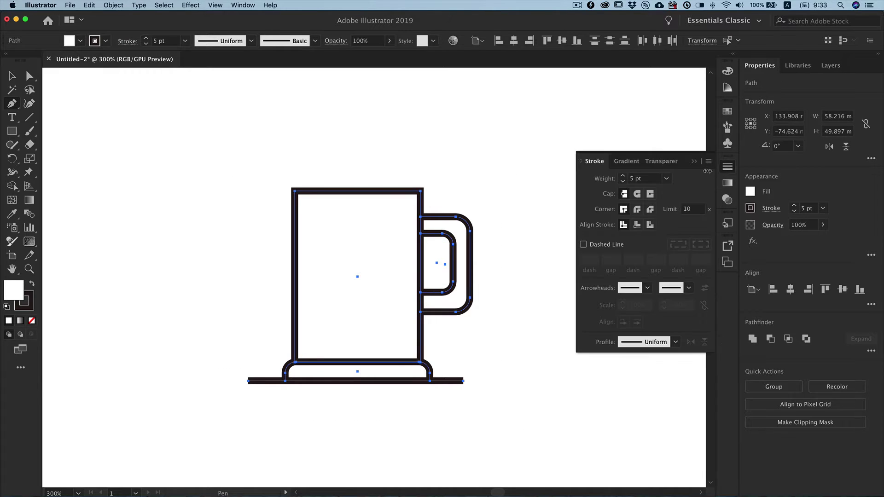
{"action": "left_click", "coordinate": [638, 193]}
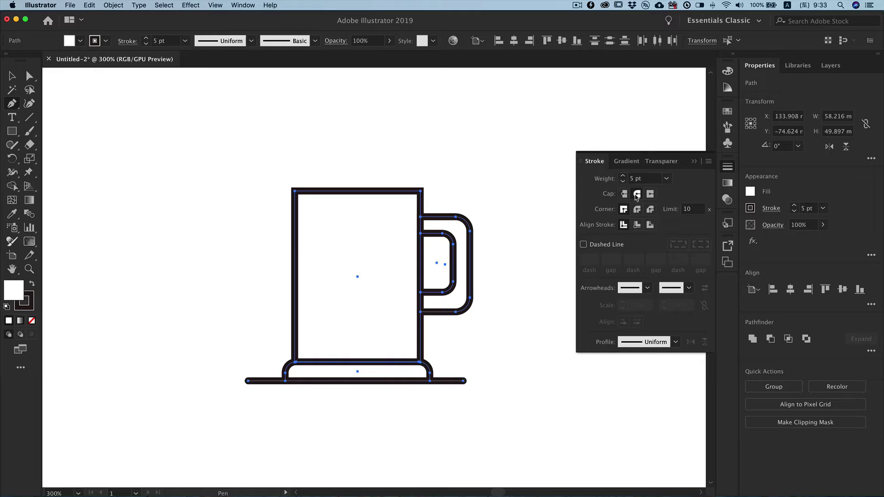
{"action": "left_click", "coordinate": [691, 164]}
{"action": "left_click", "coordinate": [625, 200], "text": "ctrl"}
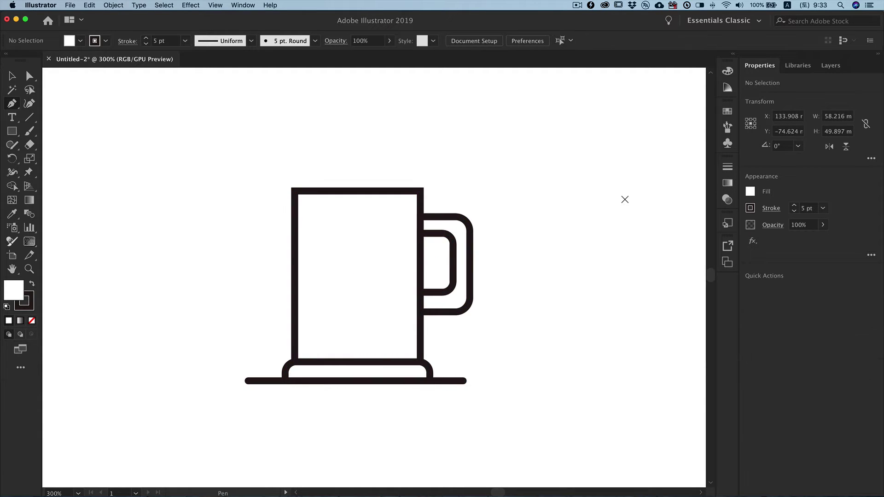
- Draw three vertical lines, about 29–34 mm long, side by side inside the mug body
{"action": "left_click", "coordinate": [318, 216]}
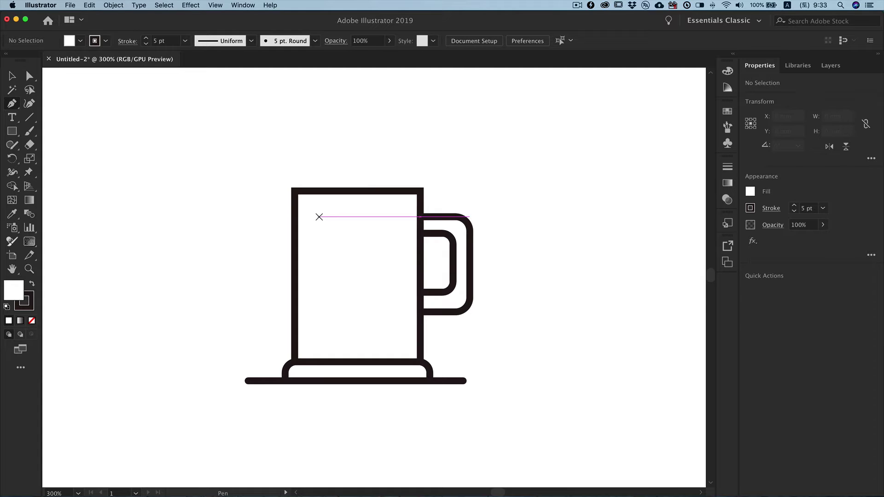
{"action": "left_click", "coordinate": [320, 328]}
{"action": "left_click", "coordinate": [361, 270], "text": "ctrl"}
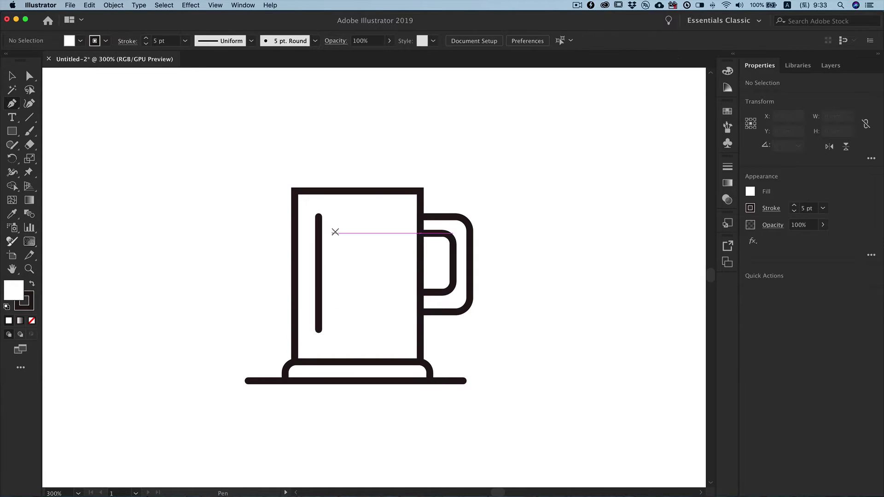
{"action": "left_click", "coordinate": [345, 208]}
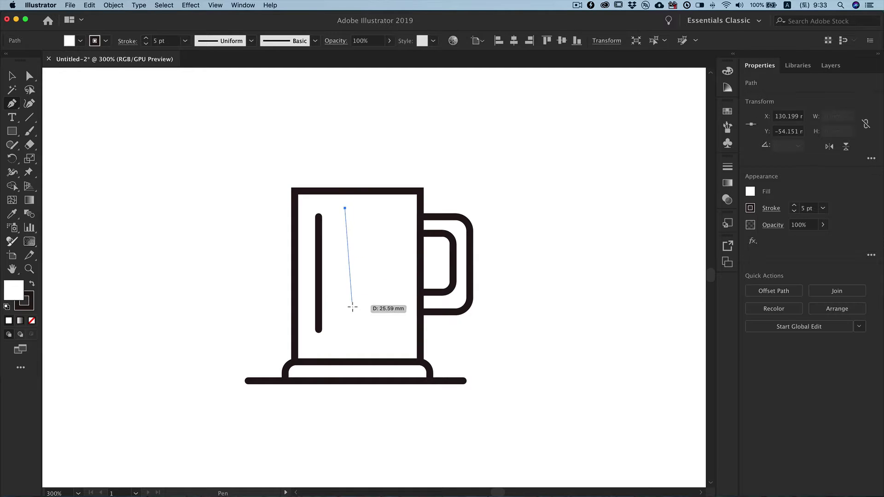
{"action": "left_click", "coordinate": [345, 339]}
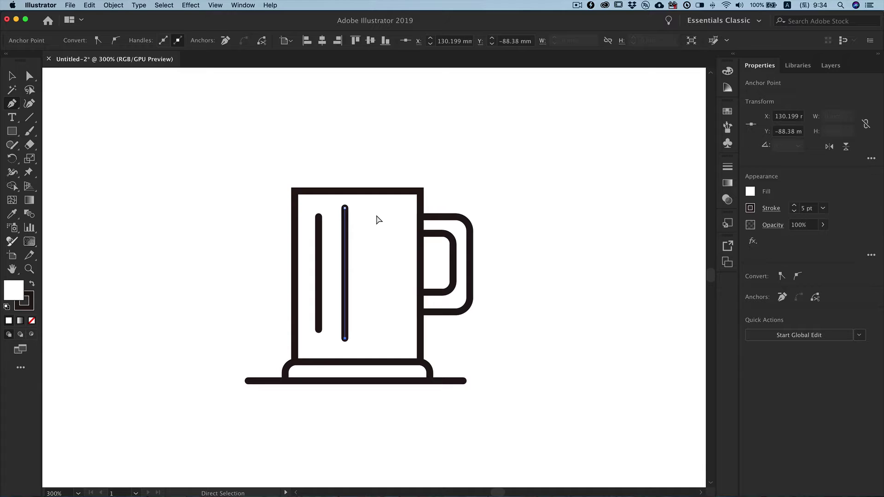
{"action": "left_click", "coordinate": [377, 220], "text": "ctrl"}
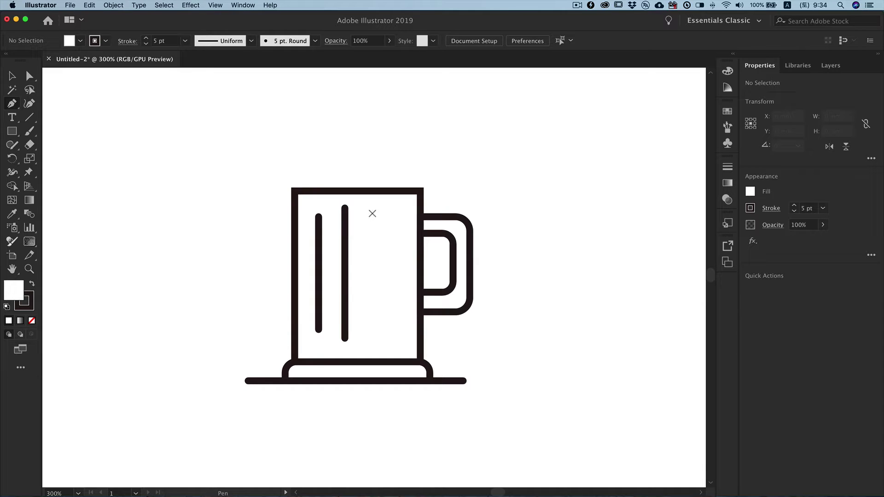
{"action": "left_click", "coordinate": [372, 213]}
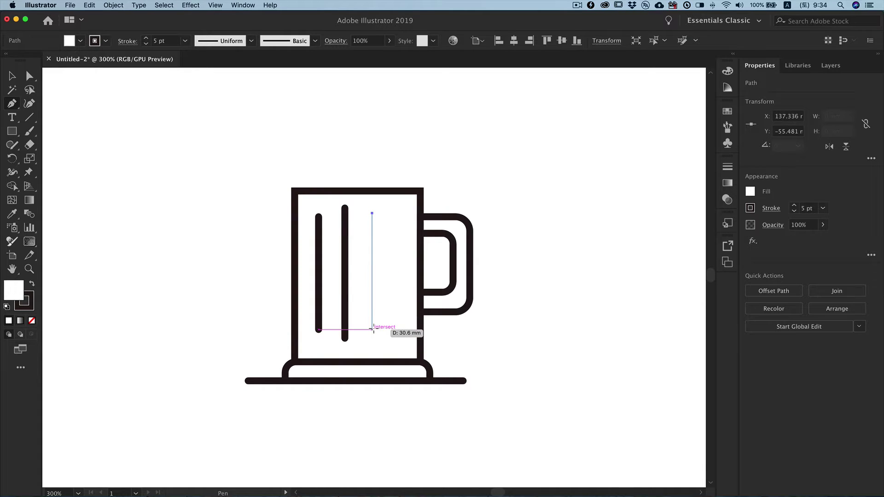
{"action": "left_click", "coordinate": [372, 330]}
{"action": "left_click", "coordinate": [582, 325], "text": "ctrl"}
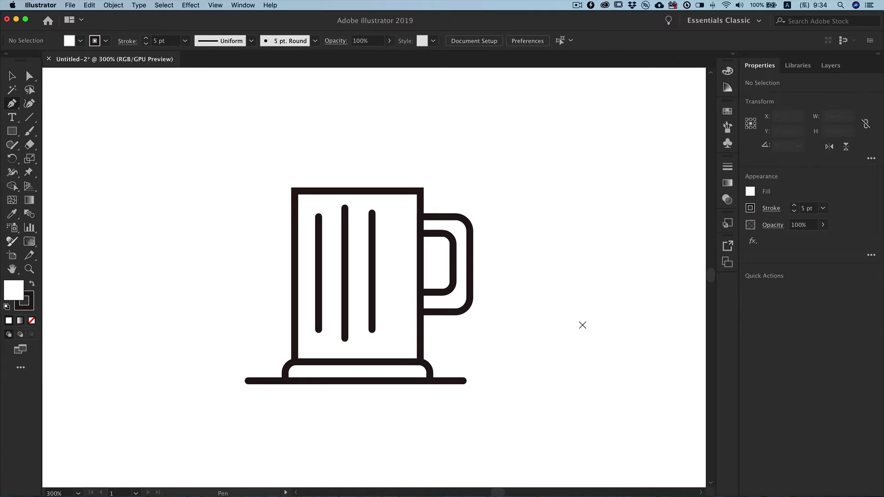
- Shorten the right line's top, left line's bottom and middle line's top unevenly
{"action": "left_click", "coordinate": [29, 76]}
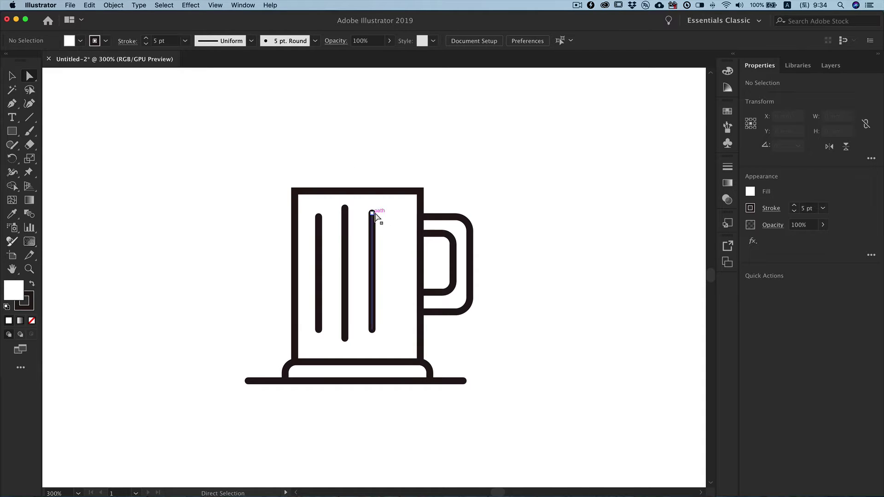
{"action": "left_click_drag", "start_coordinate": [373, 213], "coordinate": [373, 247]}
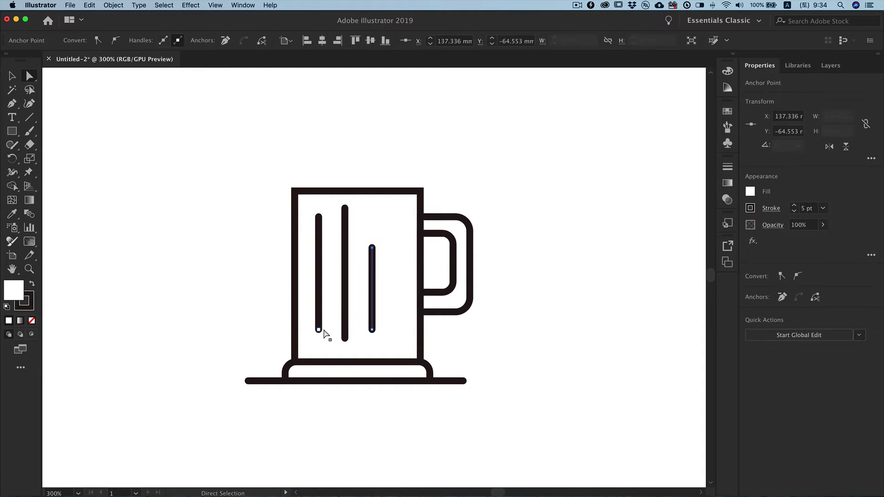
{"action": "left_click_drag", "start_coordinate": [319, 330], "coordinate": [319, 302]}
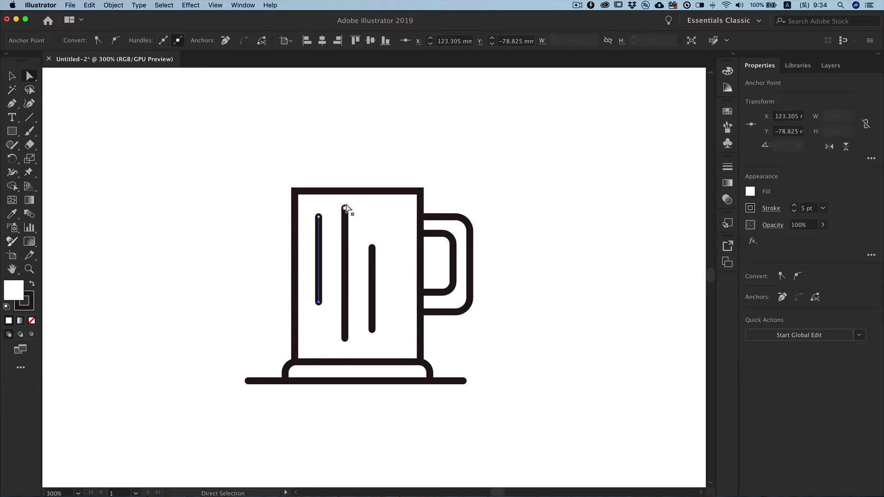
{"action": "left_click_drag", "start_coordinate": [345, 207], "coordinate": [345, 229]}
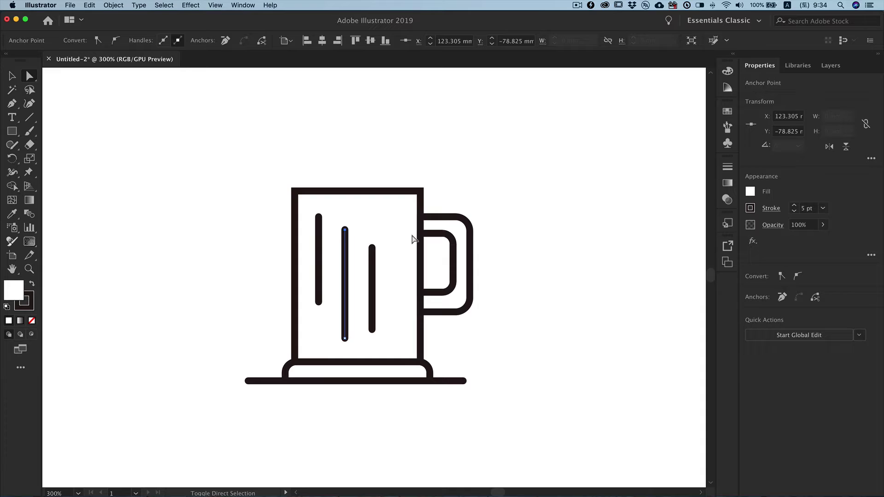
{"action": "left_click", "coordinate": [572, 264]}
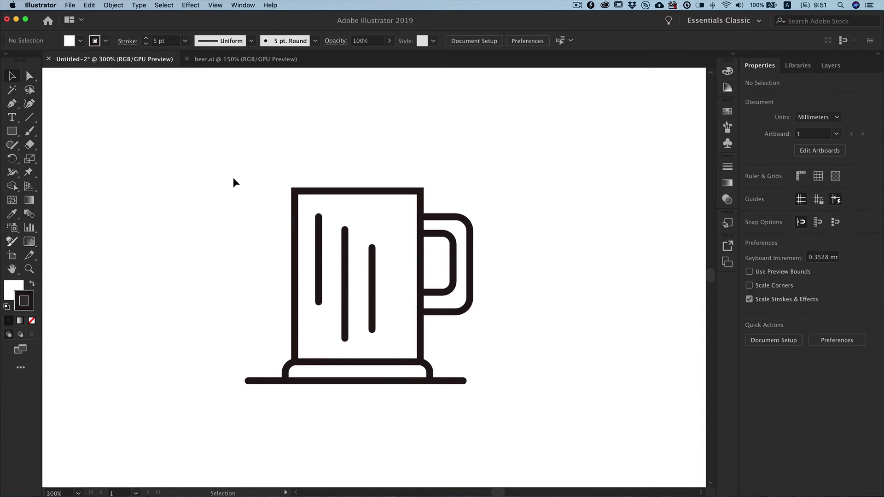
- Set the fill of every mug path to None, keeping only the 5 pt strokes
{"action": "left_click_drag", "start_coordinate": [232, 175], "coordinate": [509, 404]}
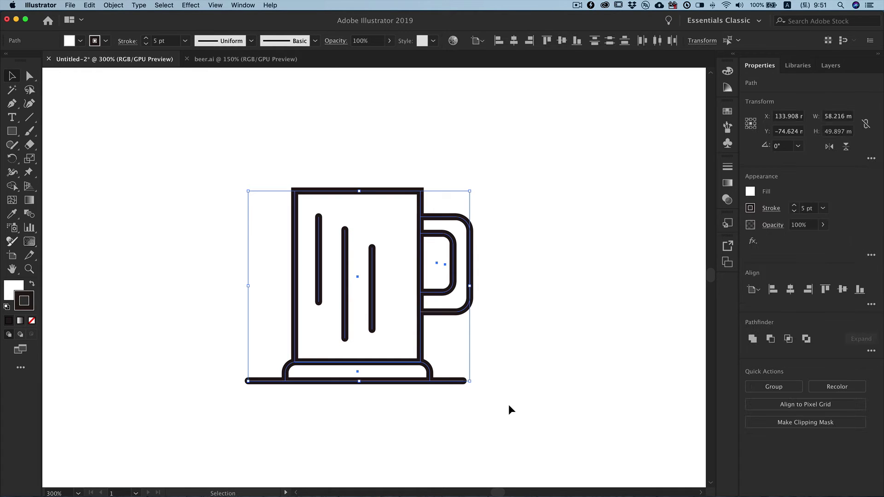
{"action": "left_click", "coordinate": [13, 287]}
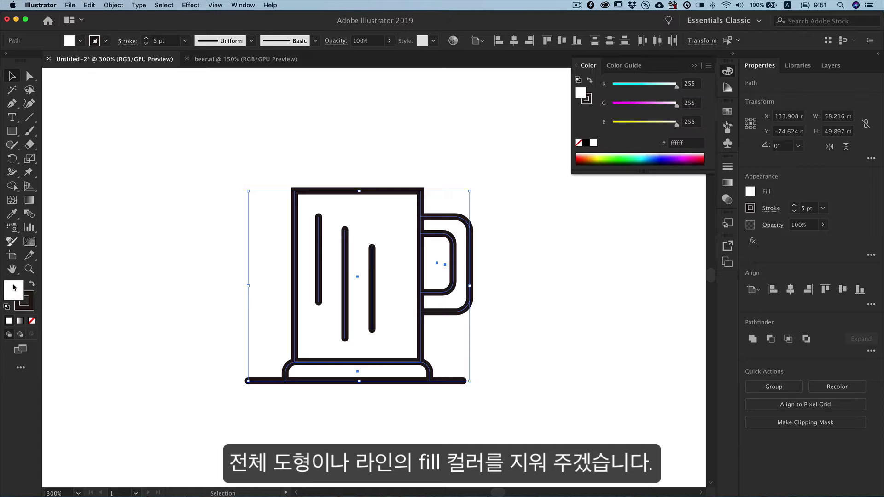
{"action": "left_click", "coordinate": [32, 321]}
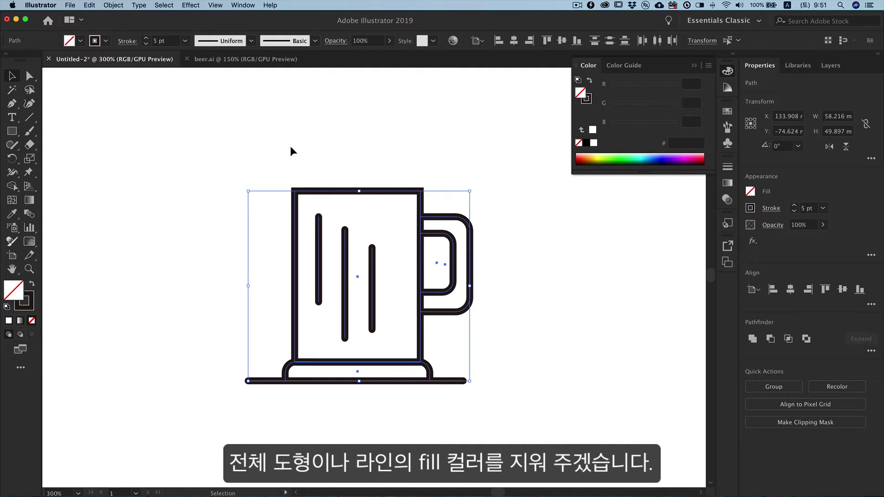
{"action": "left_click", "coordinate": [694, 66]}
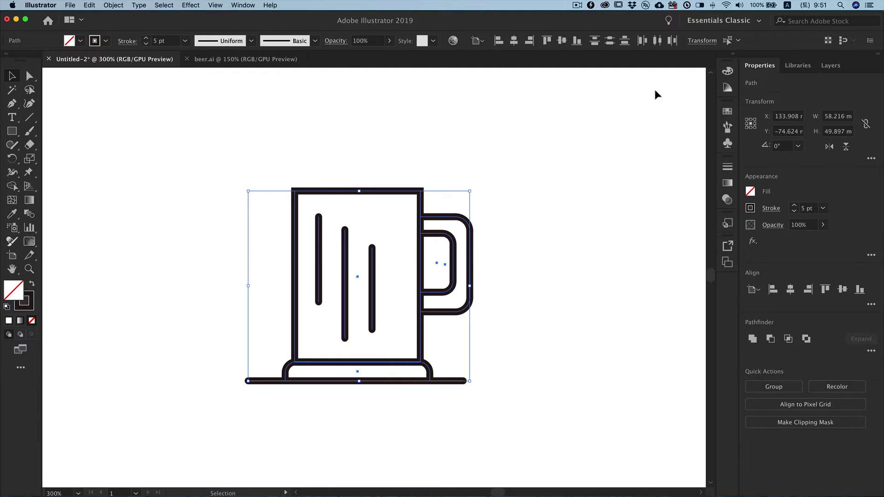
{"action": "left_click", "coordinate": [613, 136]}
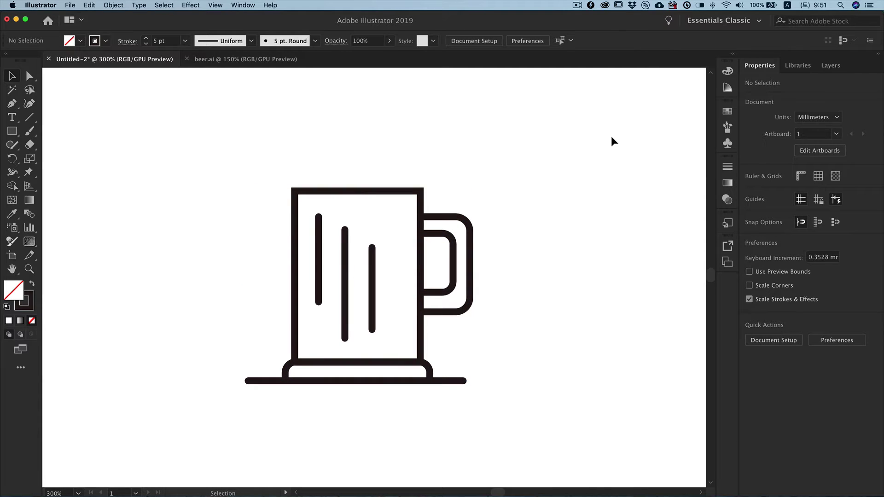
- Draw a rectangle over the mug body and fill it with #ffdb02
{"action": "left_click", "coordinate": [12, 131]}
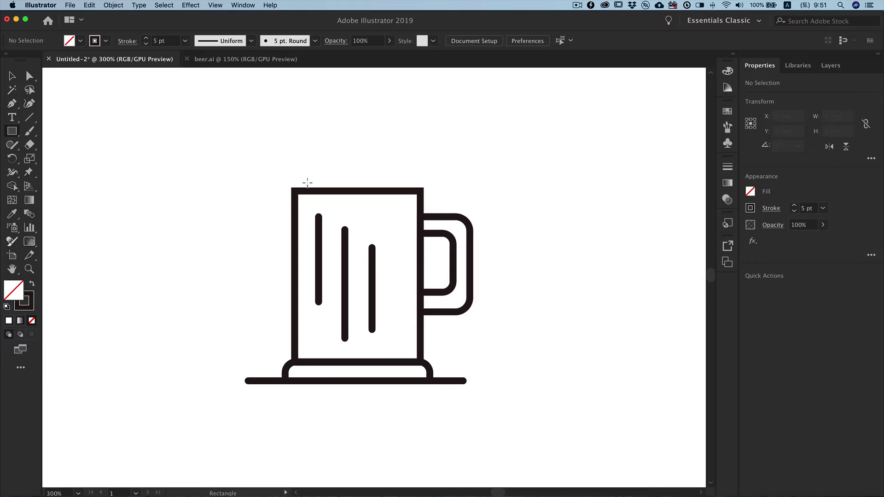
{"action": "left_click_drag", "start_coordinate": [306, 184], "coordinate": [429, 365]}
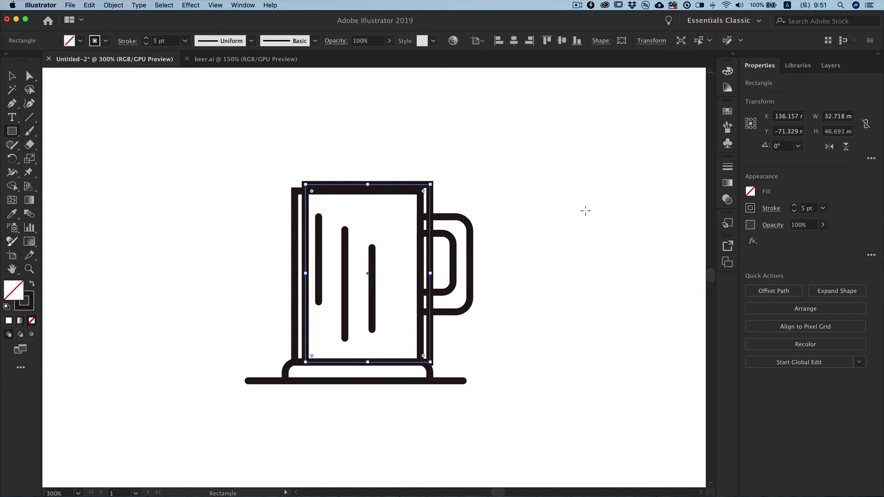
{"action": "left_click", "coordinate": [728, 72]}
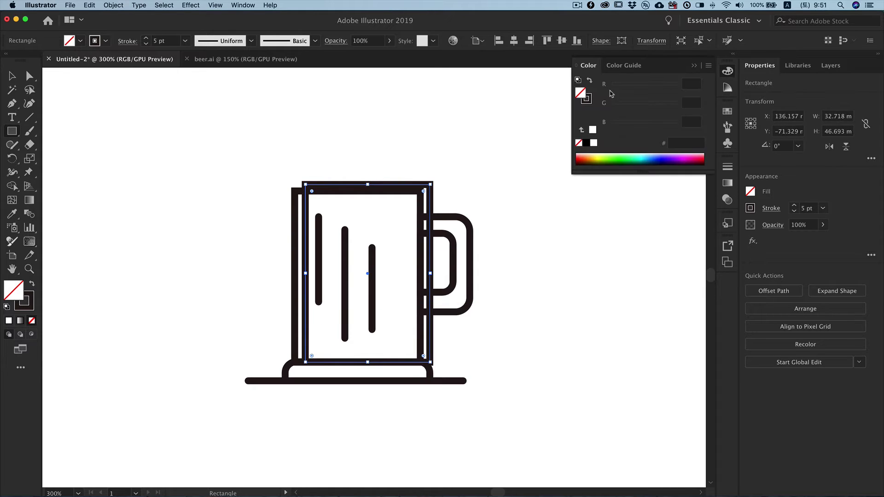
{"action": "left_click", "coordinate": [687, 143]}
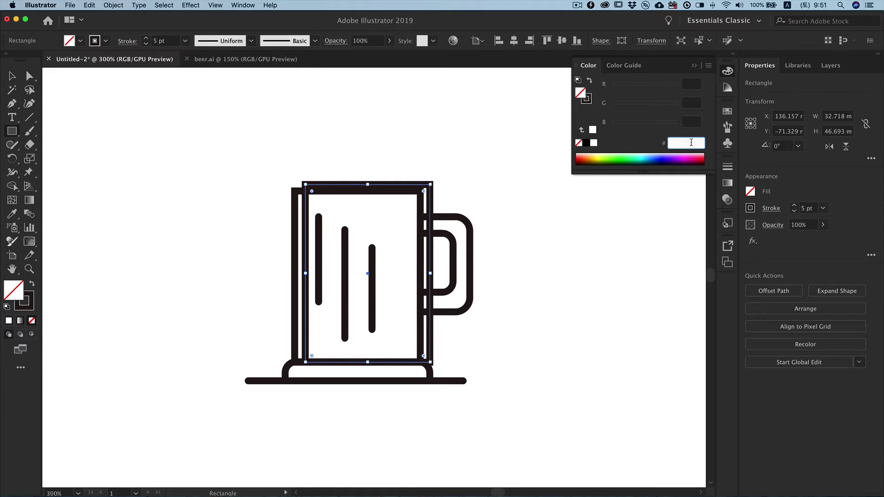
{"action": "type", "text": "ffdb02"}
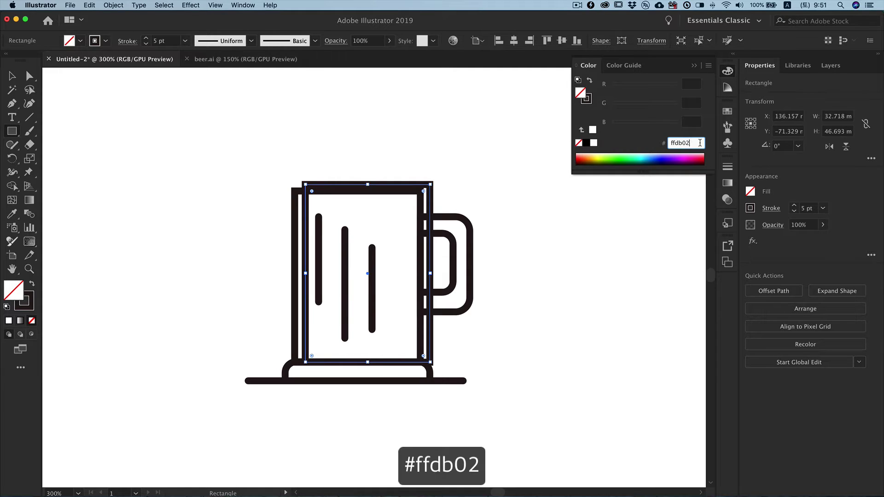
- Remove the yellow rectangle's stroke and send it behind the mug outlines
{"action": "left_click", "coordinate": [589, 103]}
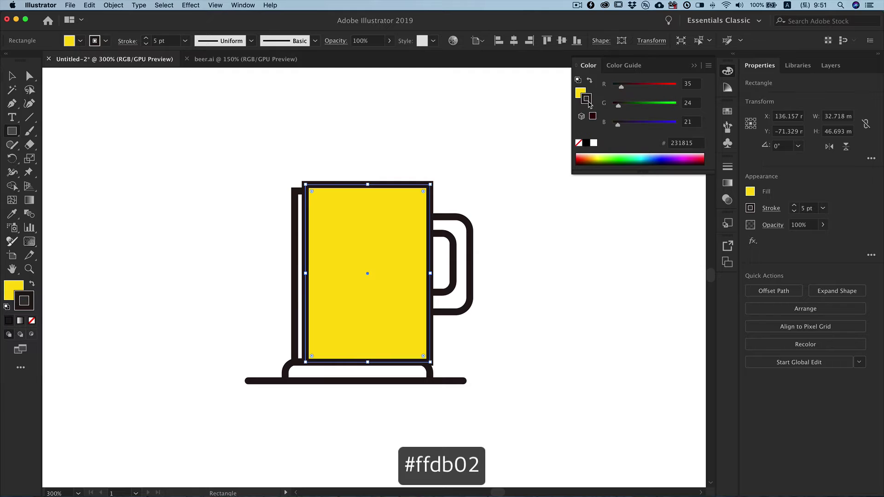
{"action": "left_click", "coordinate": [579, 143]}
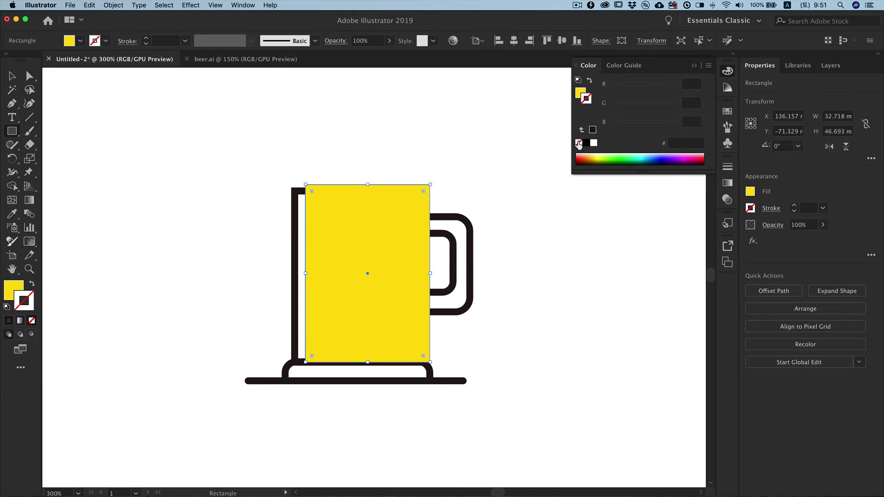
{"action": "key", "text": "super+shift+a"}
{"action": "left_click", "coordinate": [429, 186], "text": "super"}
{"action": "key", "text": "super+shift+bracketleft"}
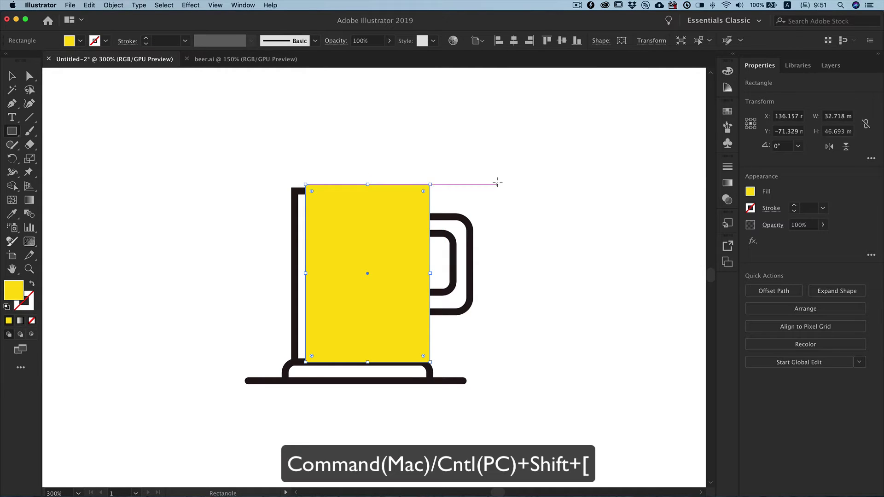
{"action": "key", "text": "super+shift+bracketleft"}
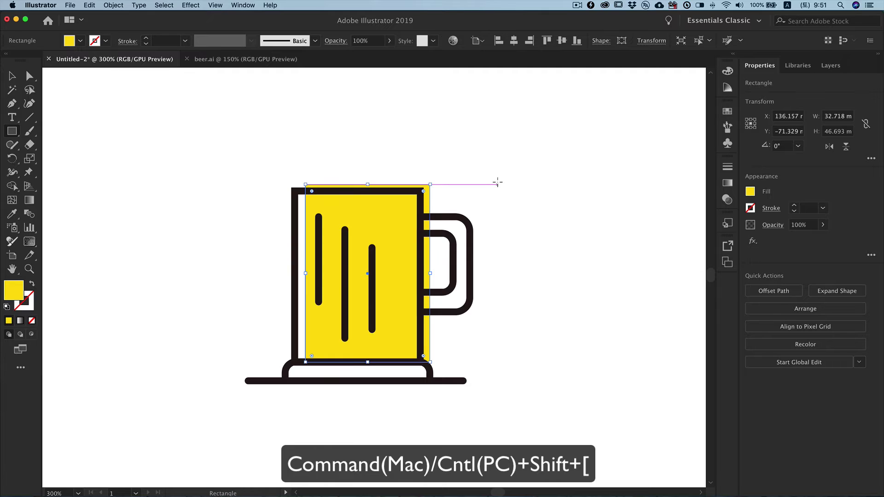
{"action": "key", "text": "super+shift+a"}
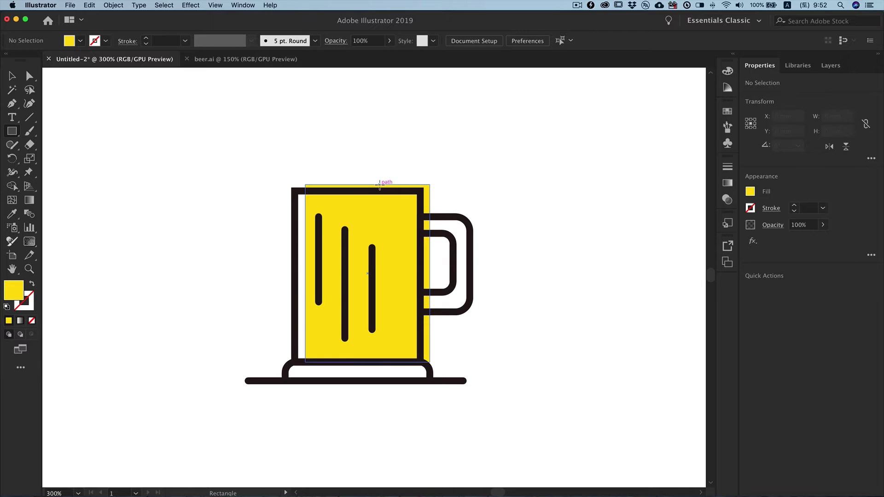
- Draw a narrow rectangle down the beer's right side and fill it #fc8706
{"action": "left_click_drag", "start_coordinate": [380, 185], "coordinate": [410, 362]}
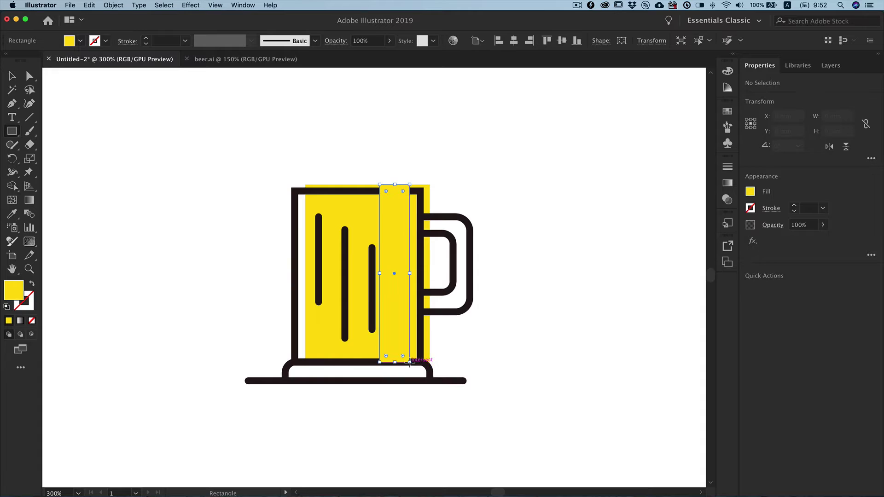
{"action": "left_click", "coordinate": [728, 72]}
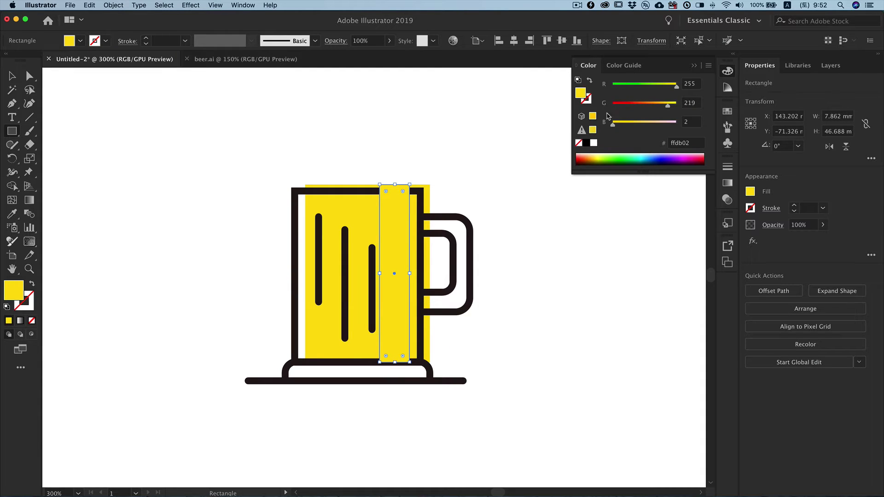
{"action": "left_click", "coordinate": [669, 143]}
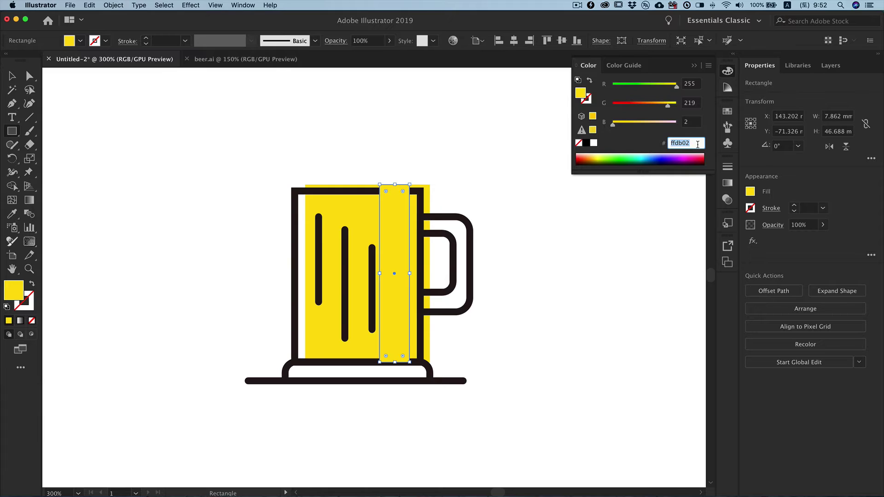
{"action": "type", "text": "fc8706"}
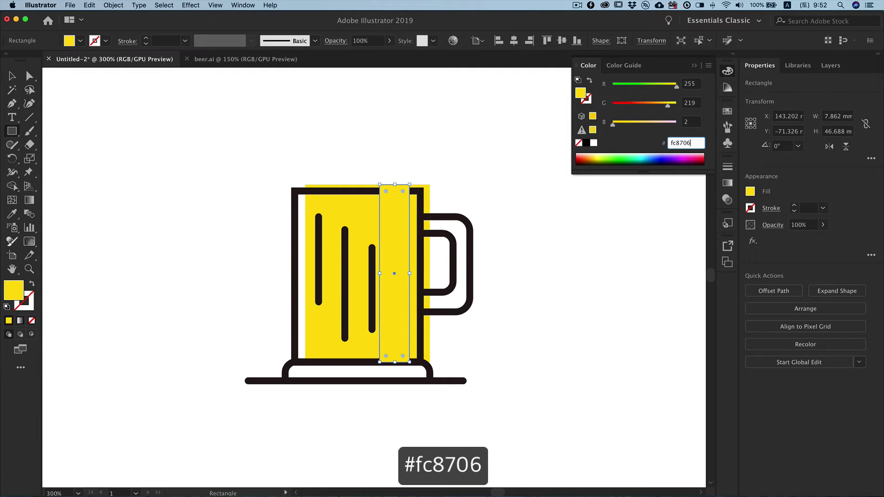
{"action": "key", "text": "Return"}
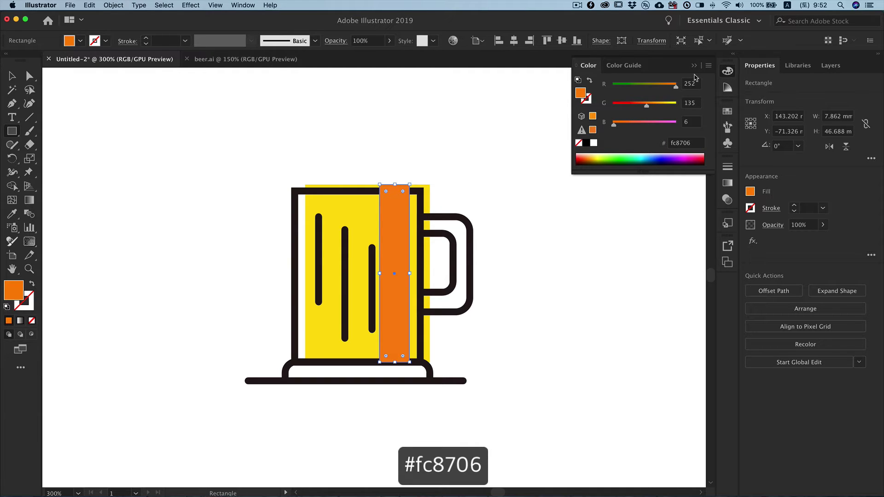
{"action": "left_click", "coordinate": [692, 66]}
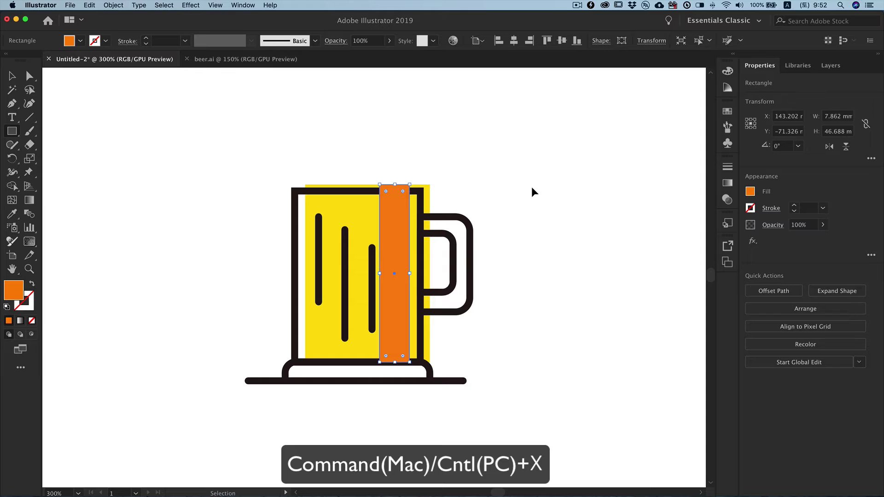
- Cut the orange strip and Paste in Front of the yellow beer, behind the outlines
{"action": "key", "text": "ctrl+x"}
{"action": "left_click", "coordinate": [431, 192], "text": "ctrl"}
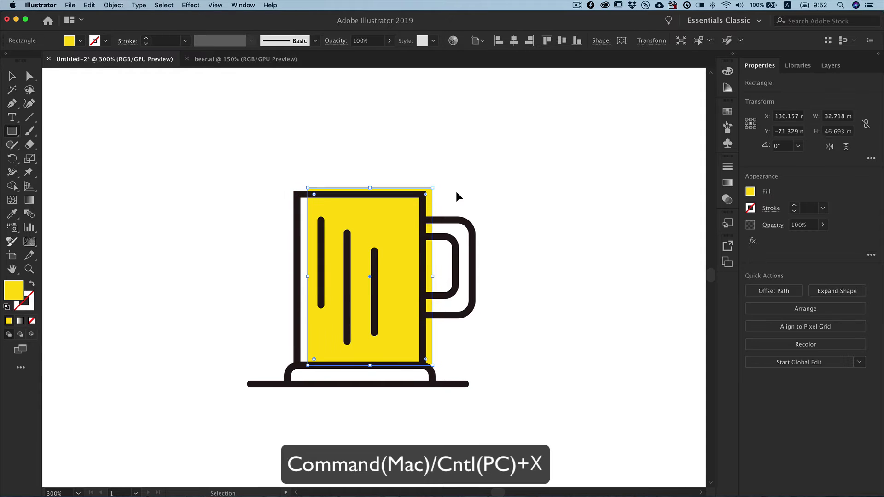
{"action": "key", "text": "ctrl+f"}
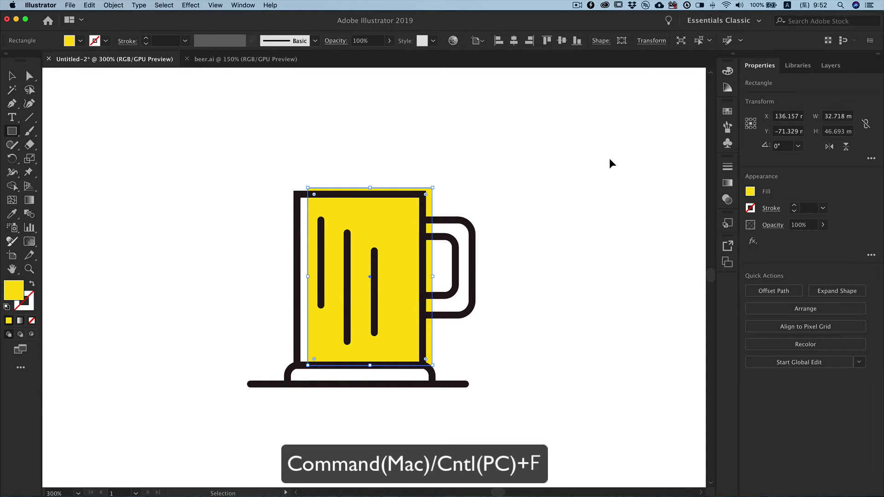
{"action": "key", "text": "ctrl+f"}
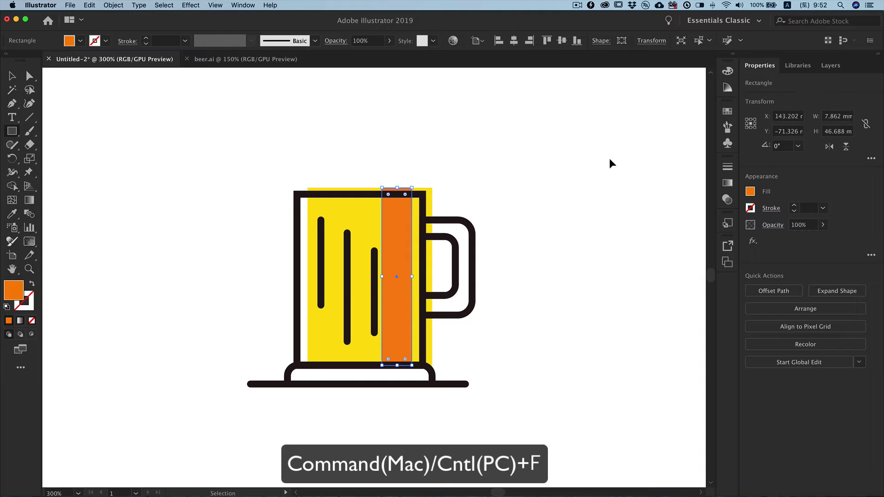
{"action": "left_click", "coordinate": [609, 158], "text": "ctrl"}
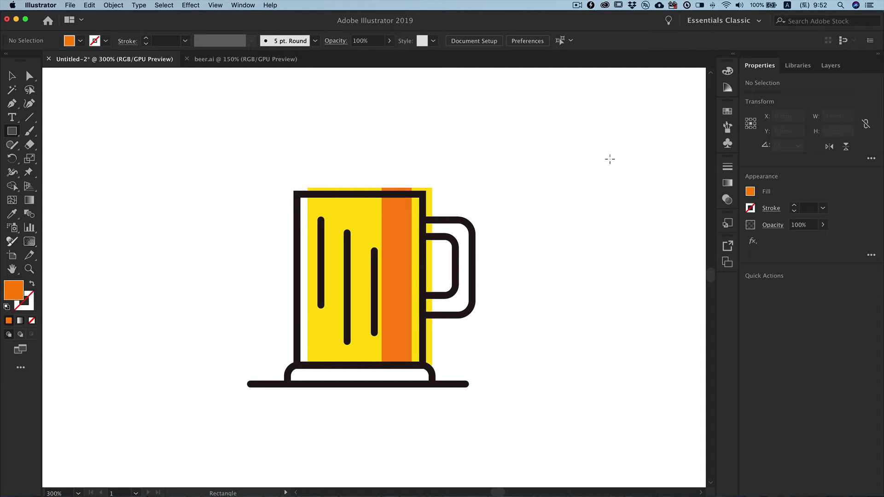
- Alt-drag a copy of the third beer line into the orange strip and shorten its top
{"action": "left_click", "coordinate": [374, 272]}
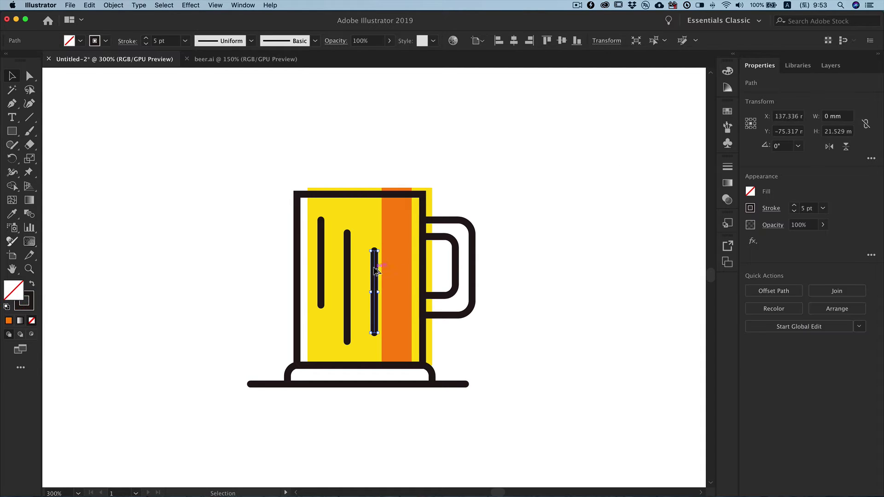
{"action": "left_click_drag", "start_coordinate": [375, 272], "coordinate": [406, 271]}
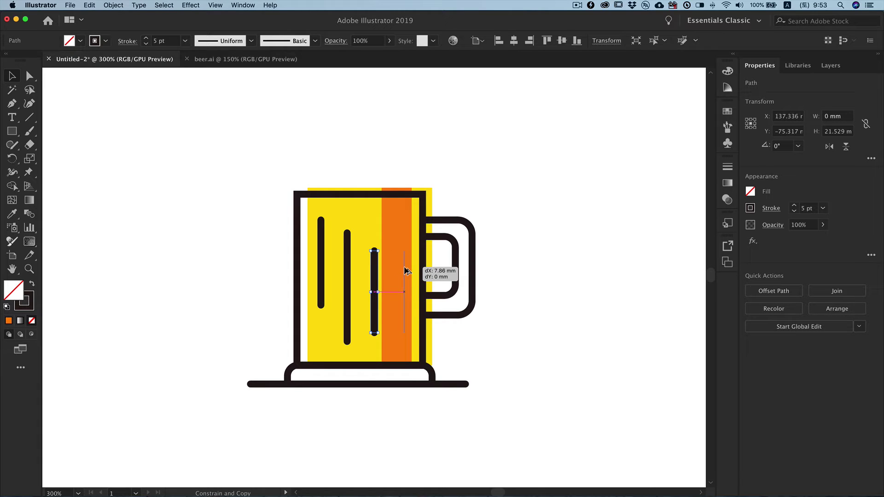
{"action": "left_click_drag", "start_coordinate": [406, 271], "coordinate": [406, 251]}
{"action": "left_click", "coordinate": [527, 269]}
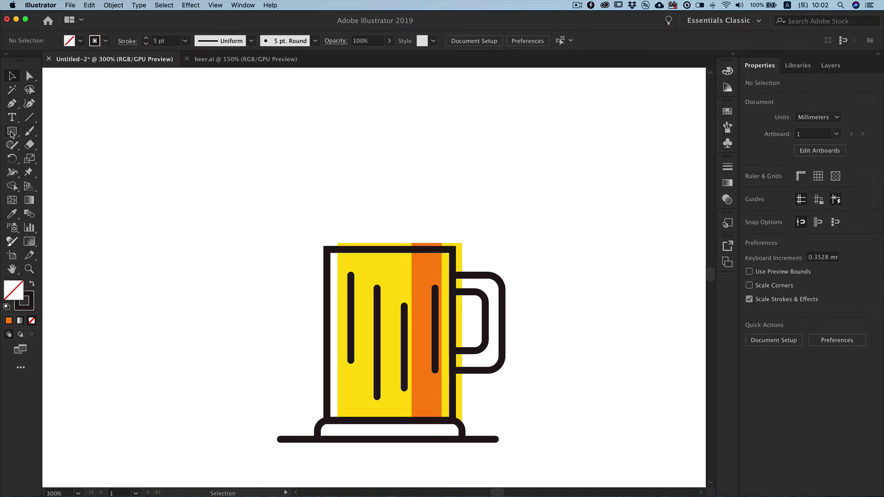
- Draw a 33 × 12 mm rectangle across the mug's top and fill it white
{"action": "left_click", "coordinate": [12, 132]}
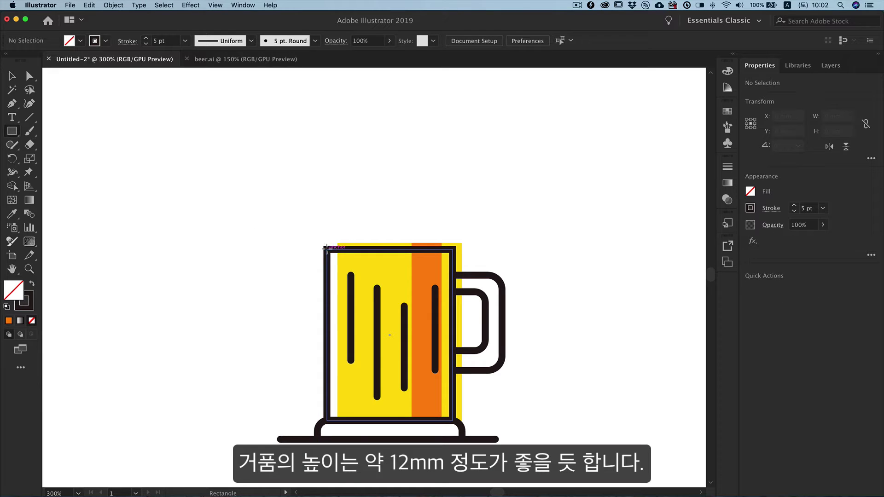
{"action": "left_click_drag", "start_coordinate": [326, 247], "coordinate": [453, 203]}
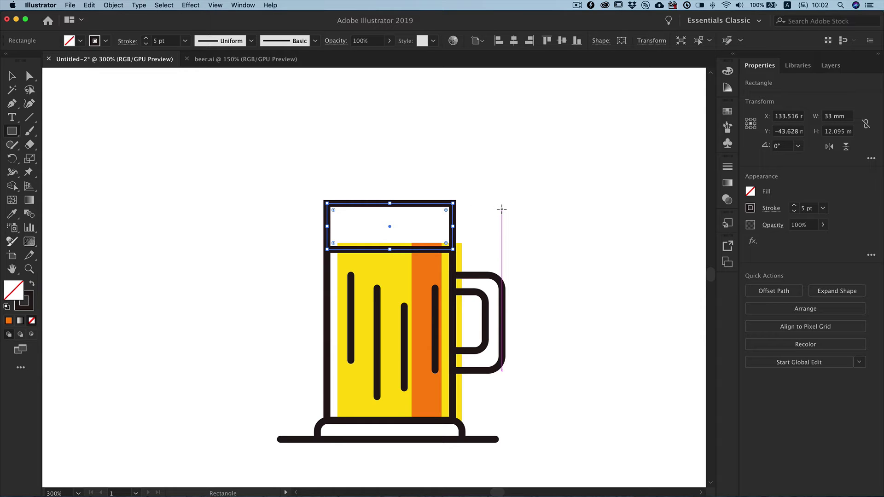
{"action": "left_click", "coordinate": [728, 71]}
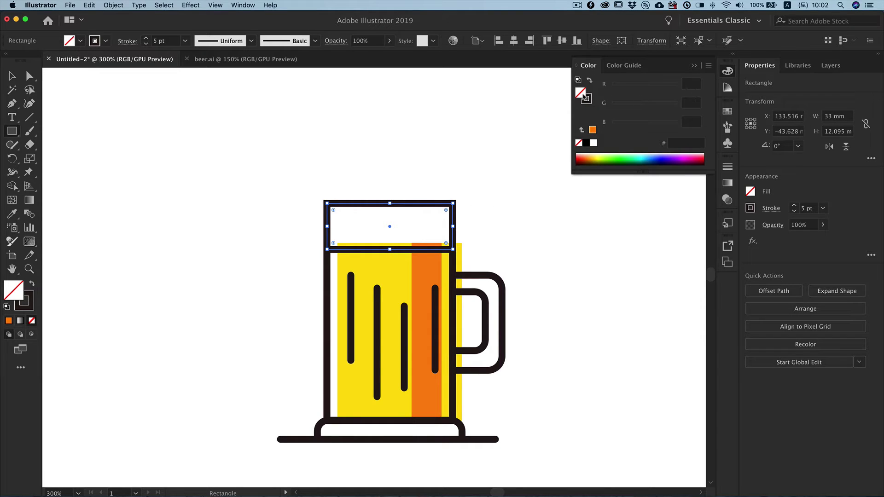
{"action": "left_click", "coordinate": [594, 143]}
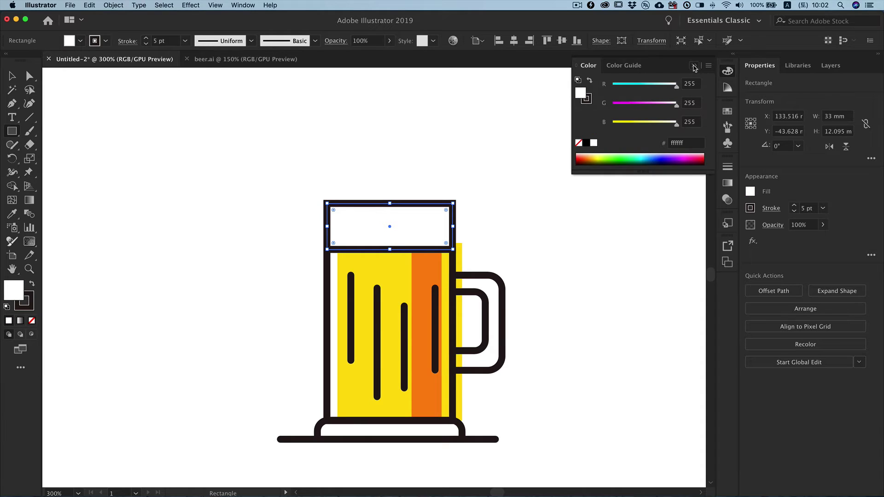
{"action": "left_click", "coordinate": [612, 163], "text": "super"}
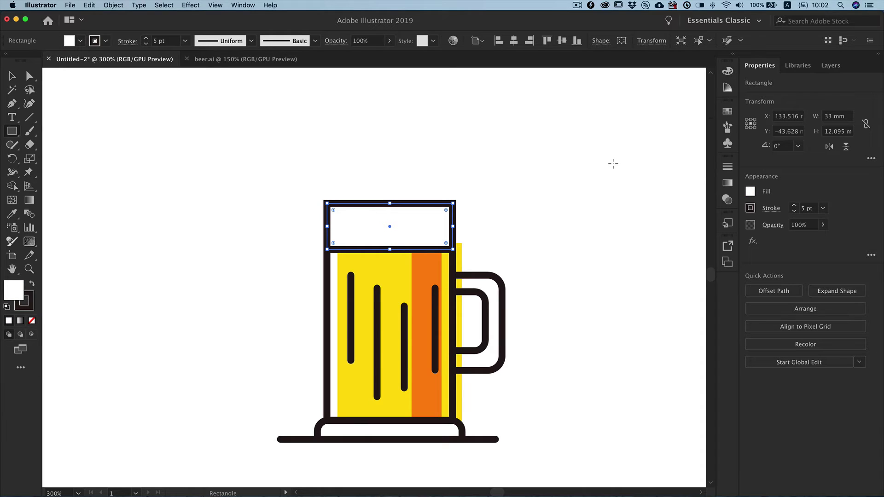
- Round the foam rectangle's top-right corner to 6.44 mm with its corner widget
{"action": "left_click", "coordinate": [450, 208], "text": "super"}
{"action": "key", "text": "super+shift+a"}
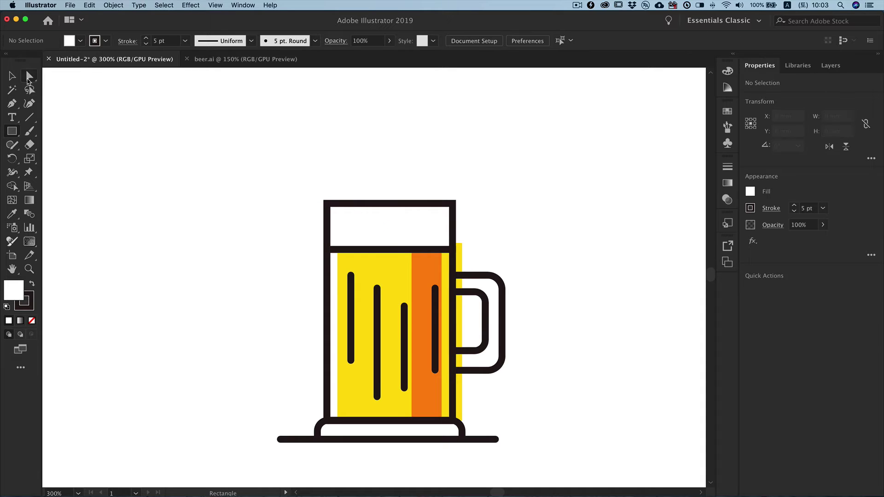
{"action": "key", "text": "a"}
{"action": "left_click", "coordinate": [452, 205]}
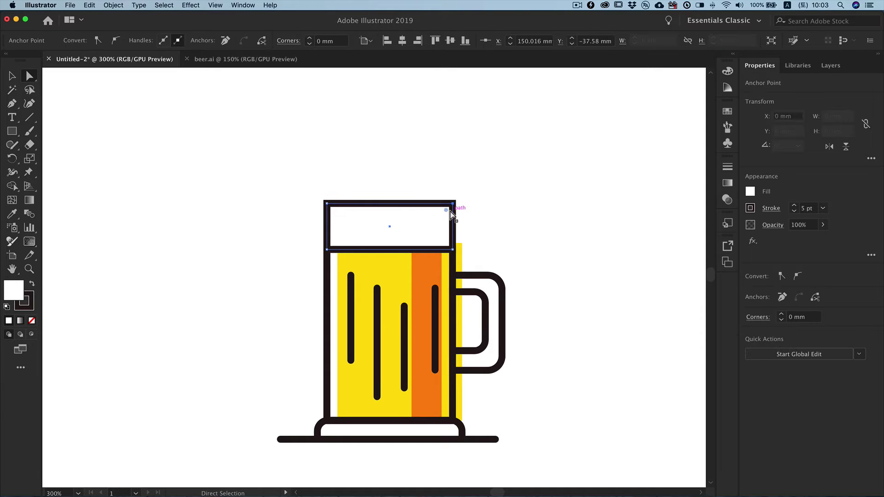
{"action": "left_click_drag", "start_coordinate": [443, 213], "coordinate": [419, 223]}
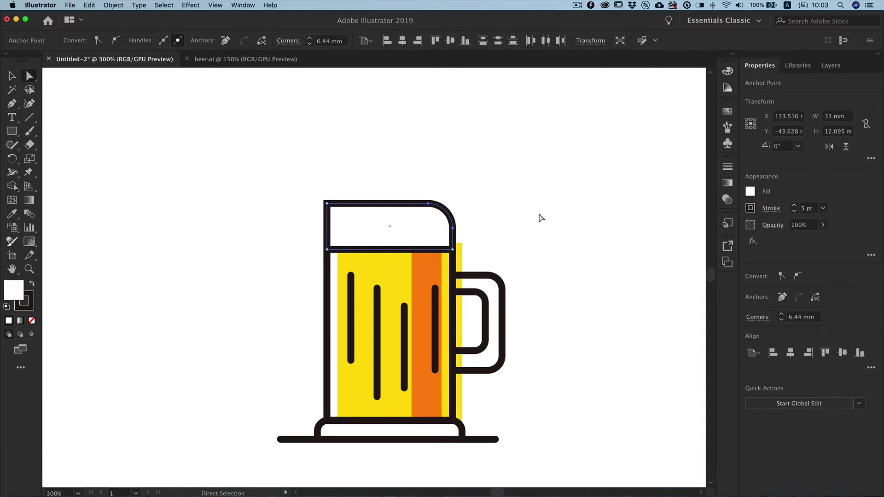
{"action": "left_click", "coordinate": [541, 217]}
- Draw foam circles of about 22.7, 14.2, 8.1 and 17.5 mm overlapping the mug's top
{"action": "left_click", "coordinate": [12, 76]}
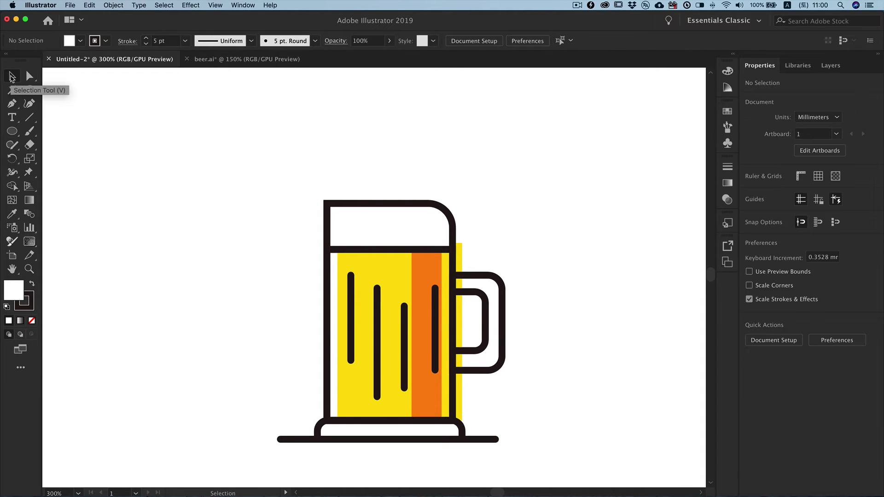
{"action": "left_click", "coordinate": [12, 131]}
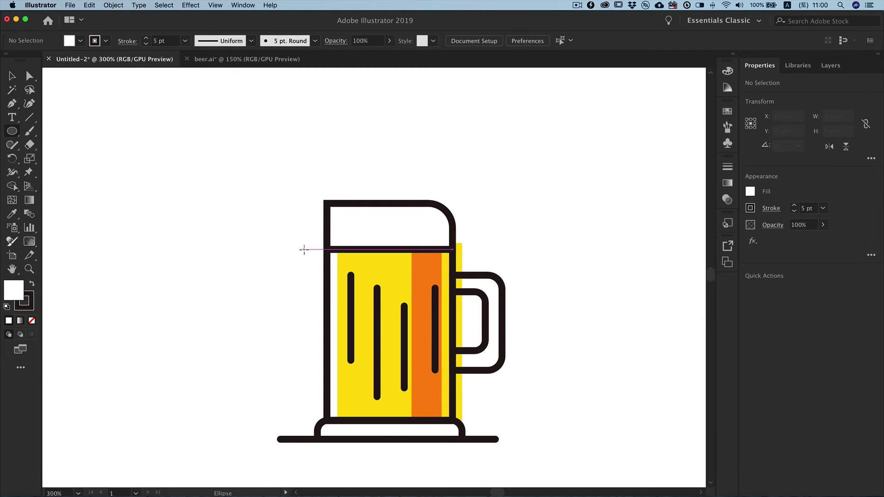
{"action": "left_click_drag", "start_coordinate": [304, 249], "coordinate": [213, 159]}
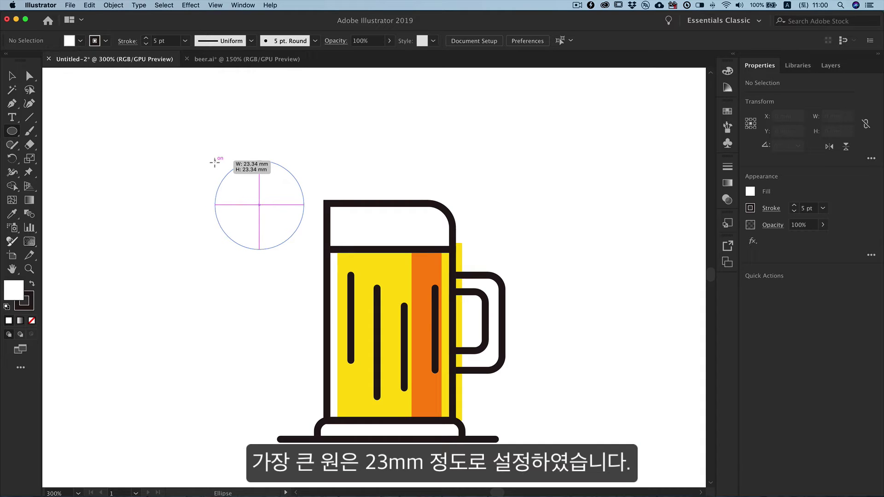
{"action": "left_click_drag", "start_coordinate": [213, 159], "coordinate": [214, 162]}
{"action": "left_click_drag", "start_coordinate": [261, 206], "coordinate": [300, 207]}
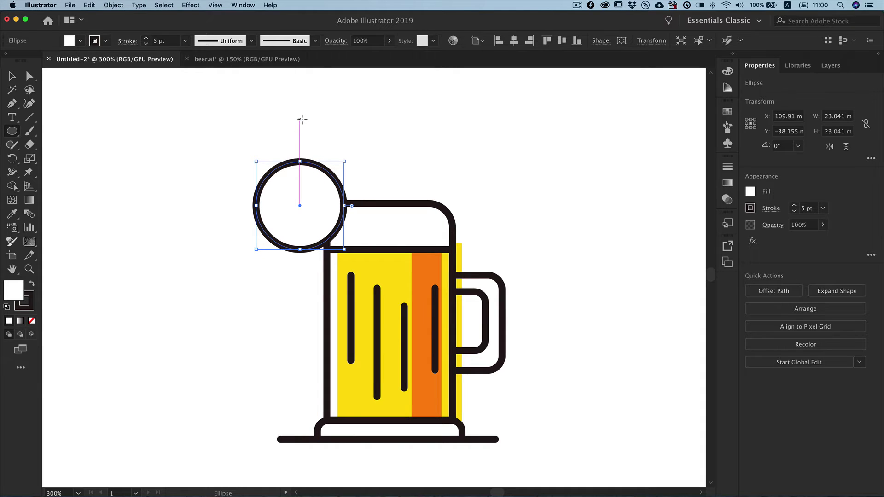
{"action": "left_click_drag", "start_coordinate": [302, 120], "coordinate": [378, 205]}
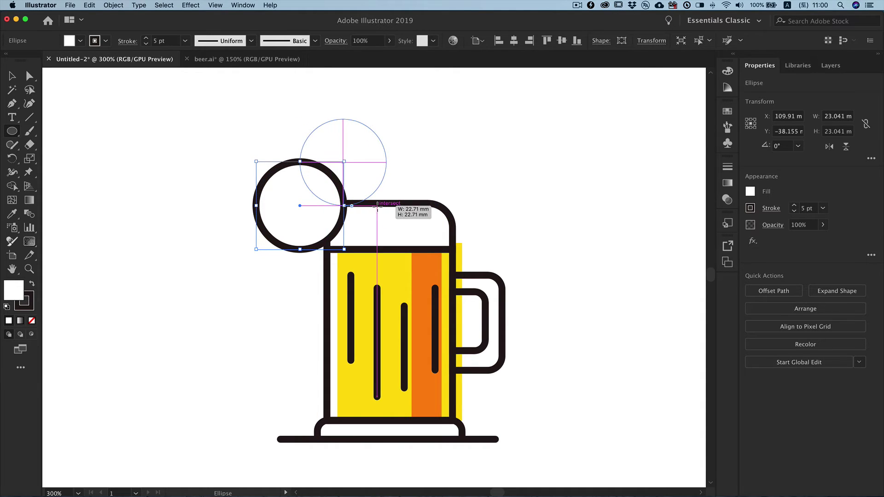
{"action": "left_click_drag", "start_coordinate": [378, 205], "coordinate": [379, 205]}
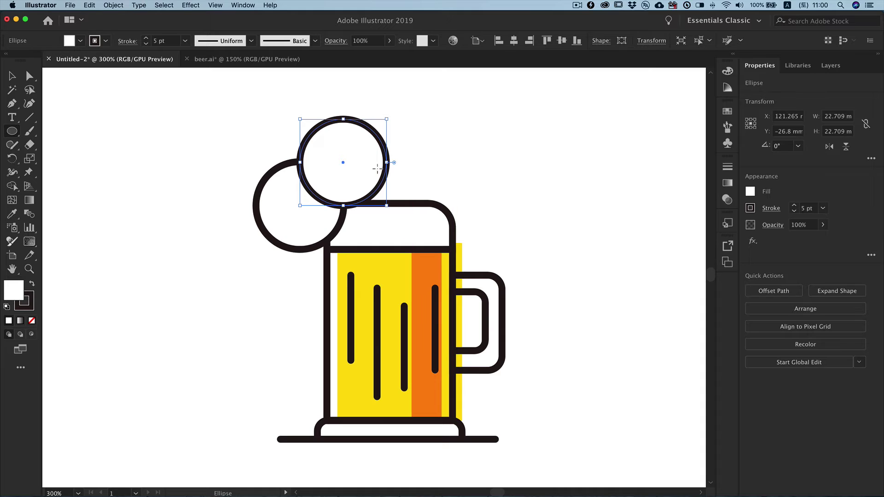
{"action": "left_click_drag", "start_coordinate": [366, 162], "coordinate": [419, 217]}
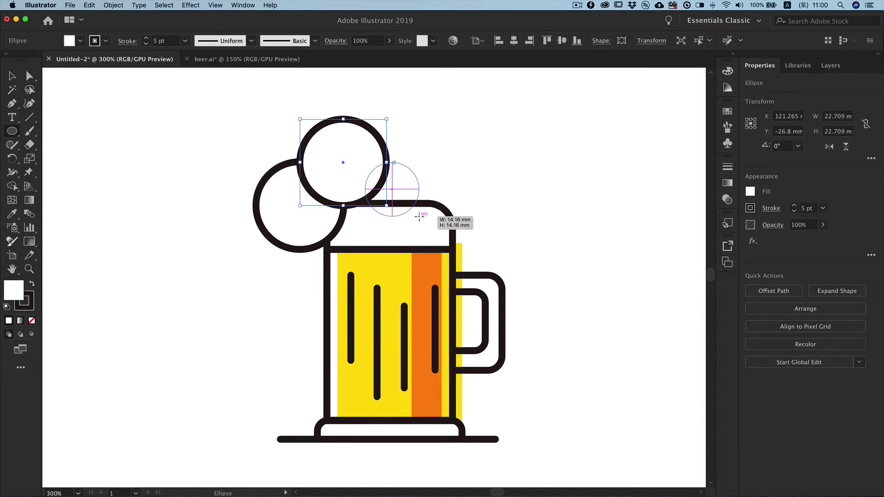
{"action": "left_click_drag", "start_coordinate": [419, 216], "coordinate": [435, 220]}
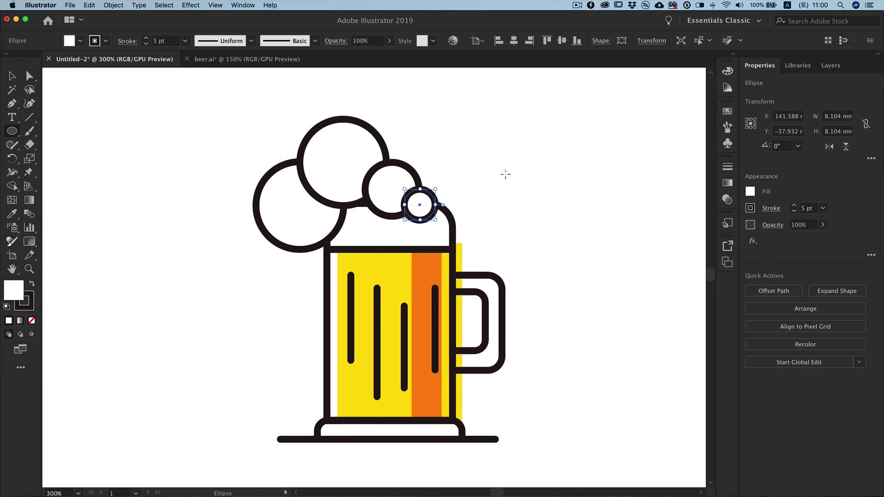
{"action": "scroll", "coordinate": [360, 252], "scroll_direction": "up", "scroll_amount": 1}
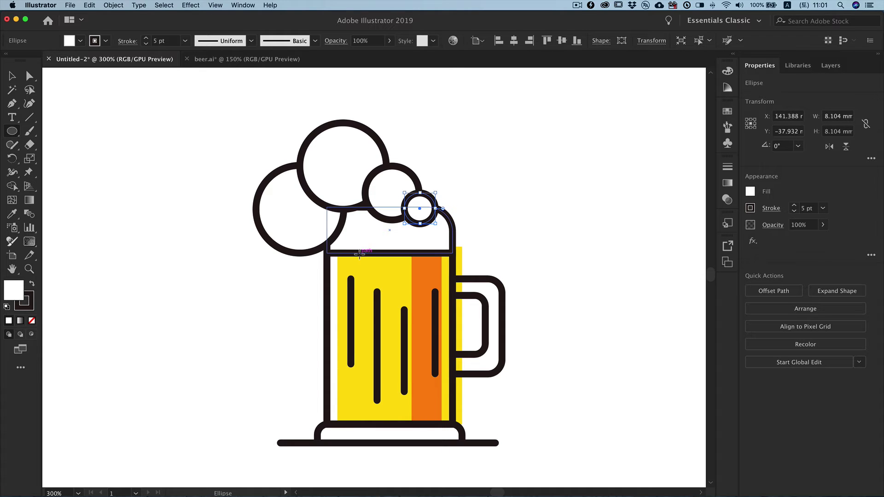
{"action": "mouse_move", "coordinate": [359, 252]}
{"action": "left_mouse_down"}
{"action": "mouse_move", "coordinate": [291, 199]}
{"action": "mouse_move", "coordinate": [317, 234]}
{"action": "mouse_move", "coordinate": [318, 254]}
{"action": "left_mouse_up"}
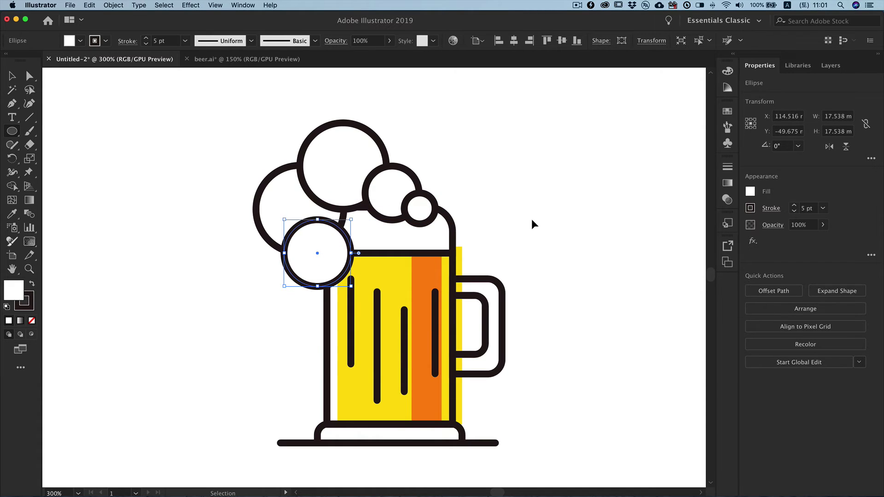
{"action": "left_click", "coordinate": [531, 219]}
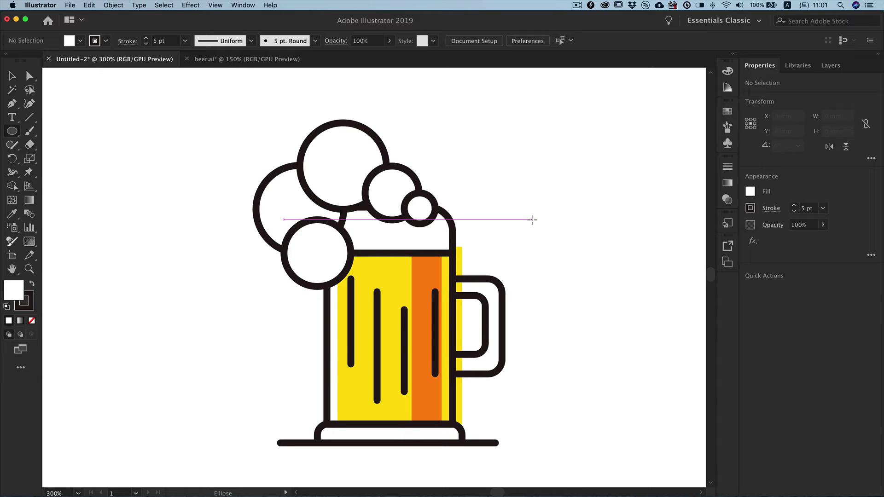
{"action": "key", "text": "super"}
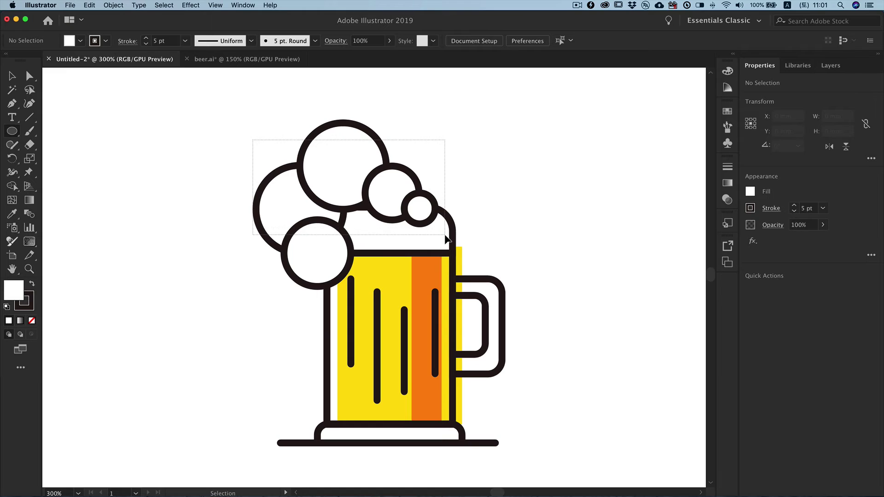
- Unite the foam circles, foam block and gaps with Shape Builder into one cloud outline
{"action": "left_click_drag", "start_coordinate": [252, 144], "coordinate": [444, 209]}
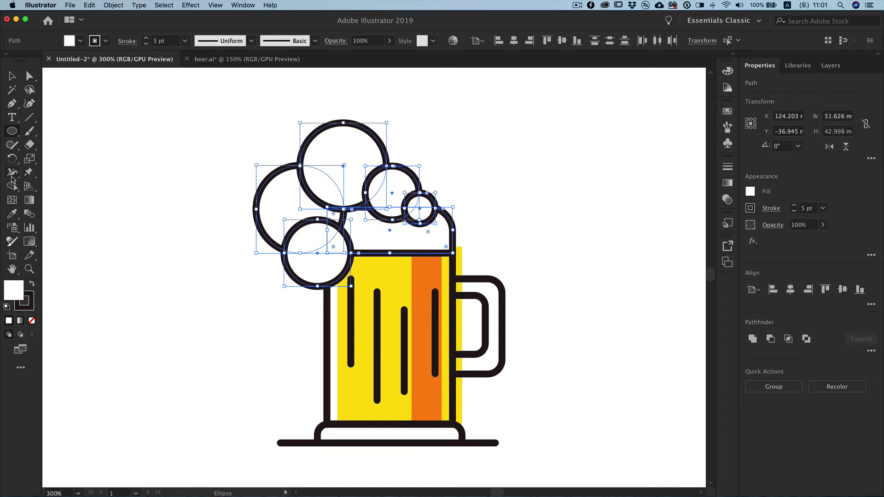
{"action": "left_click", "coordinate": [12, 187]}
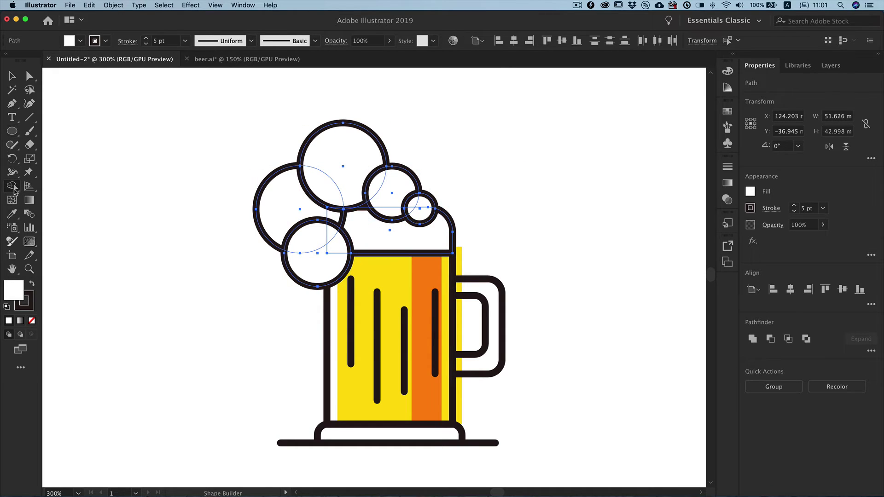
{"action": "left_click_drag", "start_coordinate": [307, 262], "coordinate": [376, 202]}
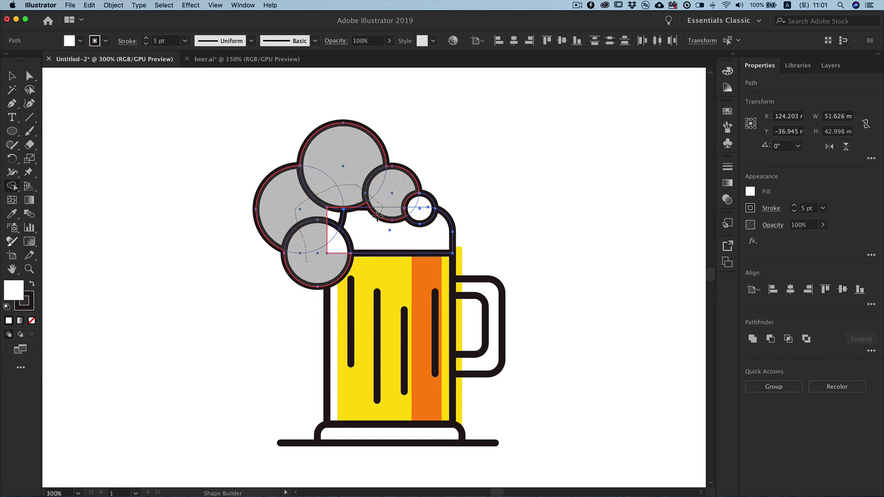
{"action": "mouse_move", "coordinate": [376, 201]}
{"action": "left_mouse_down"}
{"action": "mouse_move", "coordinate": [351, 237]}
{"action": "mouse_move", "coordinate": [420, 206]}
{"action": "left_mouse_up"}
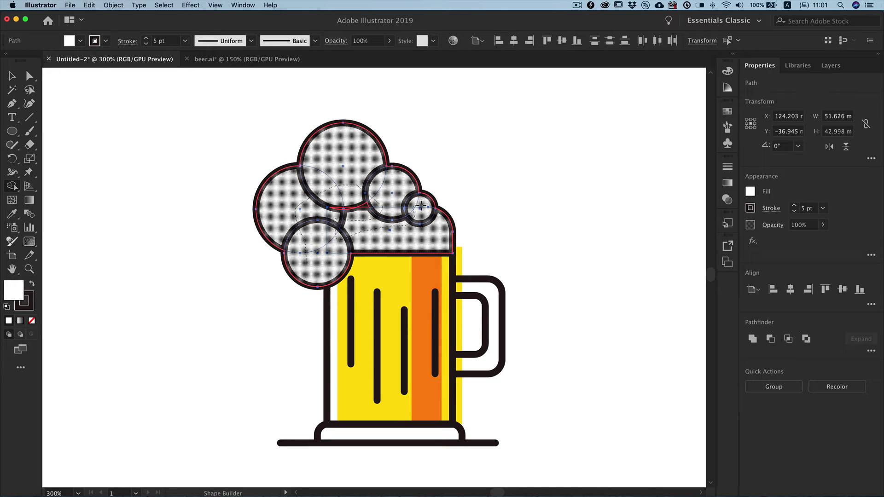
{"action": "mouse_move", "coordinate": [385, 204]}
{"action": "left_mouse_down"}
{"action": "mouse_move", "coordinate": [358, 209]}
{"action": "mouse_move", "coordinate": [364, 217]}
{"action": "left_mouse_up"}
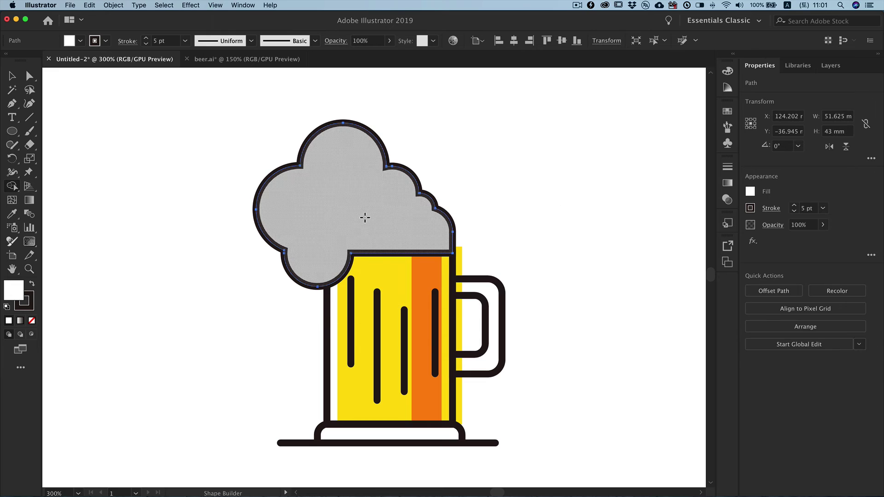
{"action": "left_click", "coordinate": [518, 209]}
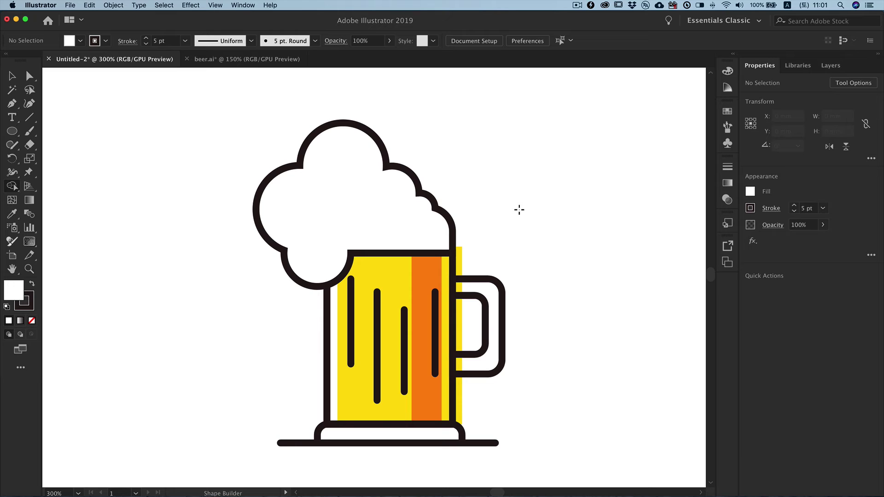
- Create a 15 × 15 mm circle beside the mug via the Ellipse dialog
{"action": "left_click", "coordinate": [162, 191]}
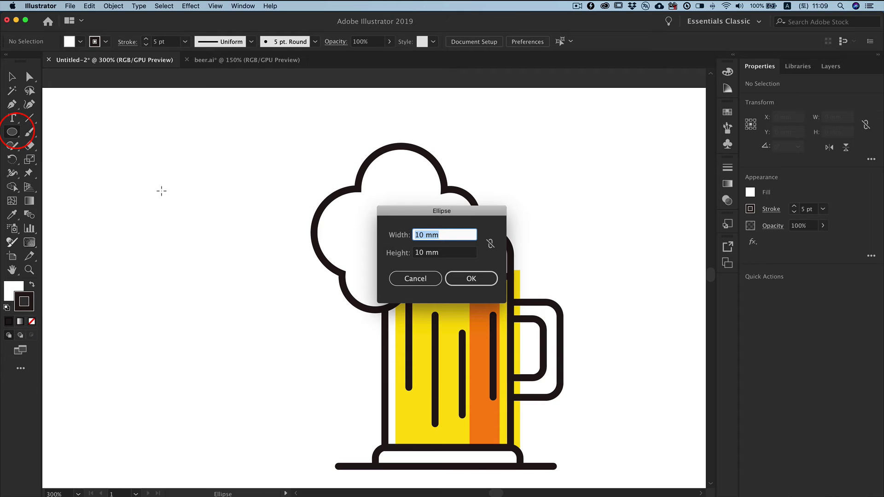
{"action": "type", "text": "15"}
{"action": "key", "text": "Tab"}
{"action": "type", "text": "1"}
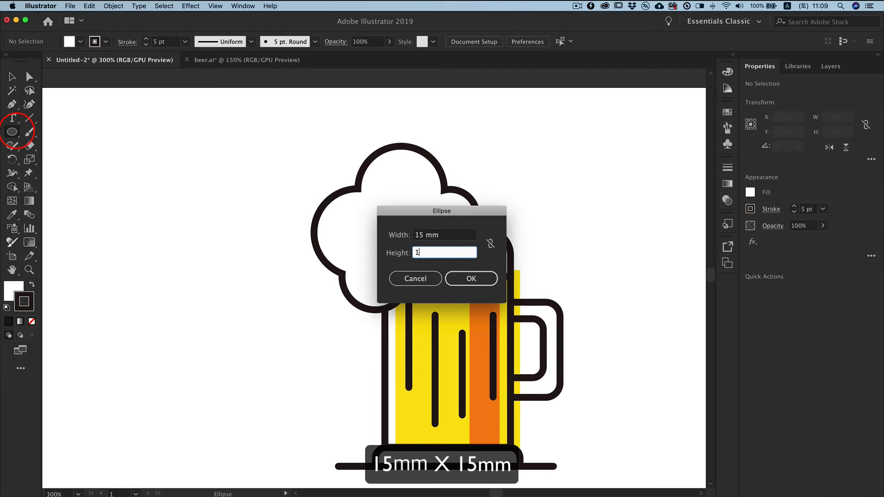
{"action": "key", "text": "Return"}
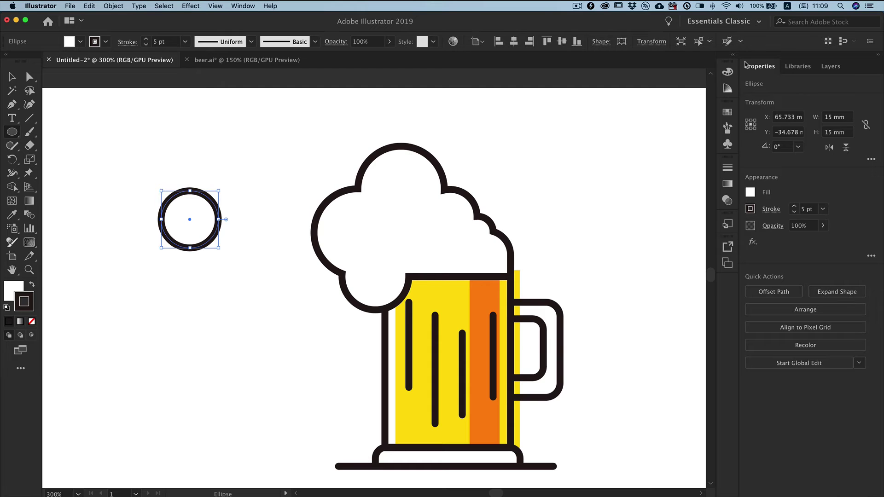
- Give the circle no fill and a light blue #abefff stroke
{"action": "left_click", "coordinate": [727, 72]}
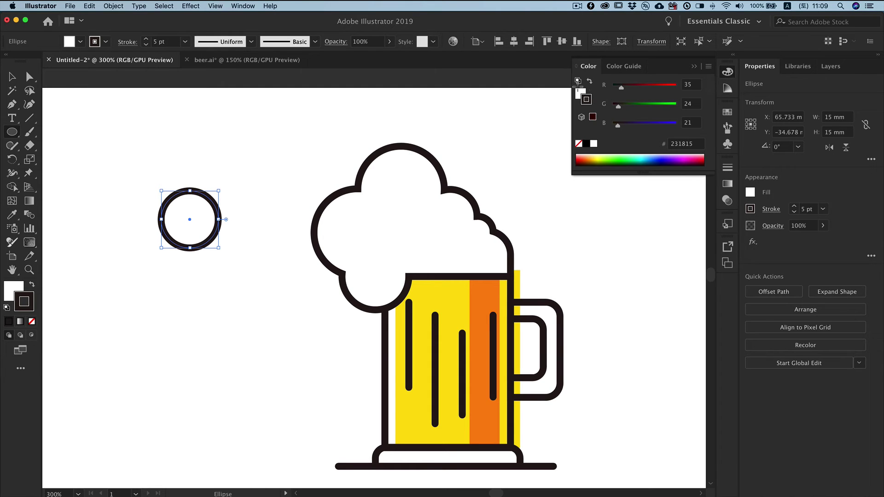
{"action": "left_click", "coordinate": [578, 143]}
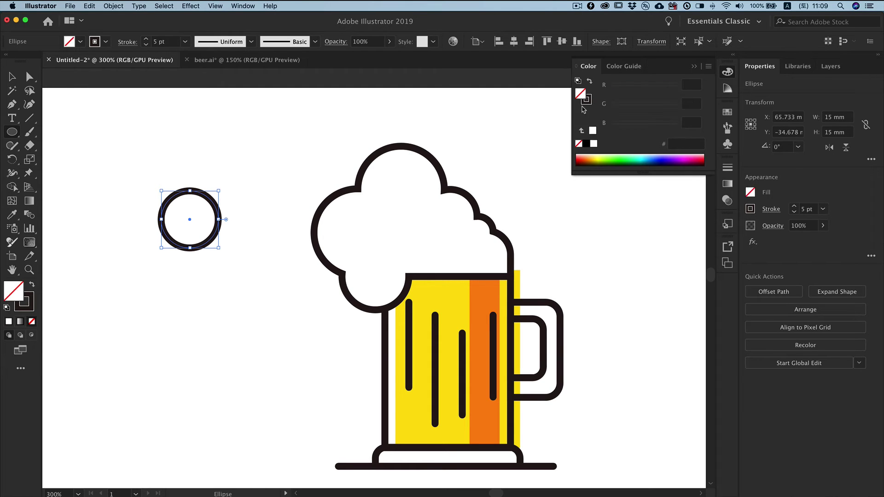
{"action": "left_click", "coordinate": [699, 144]}
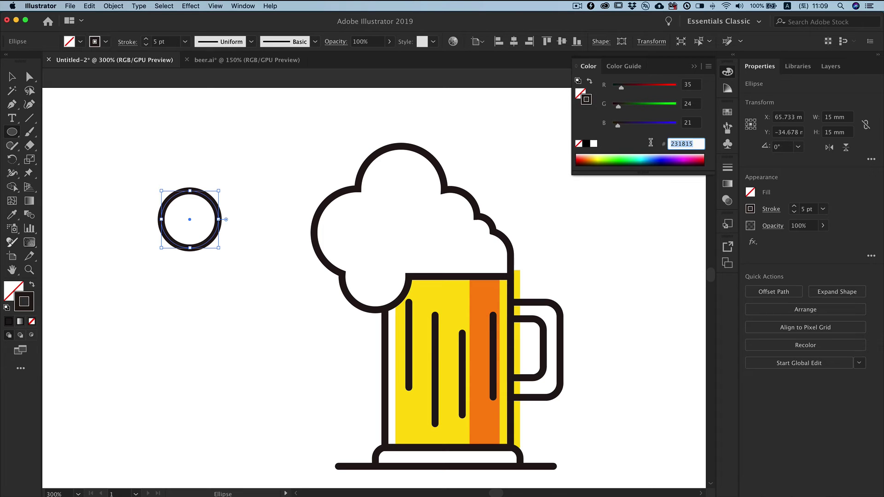
{"action": "type", "text": "abe"}
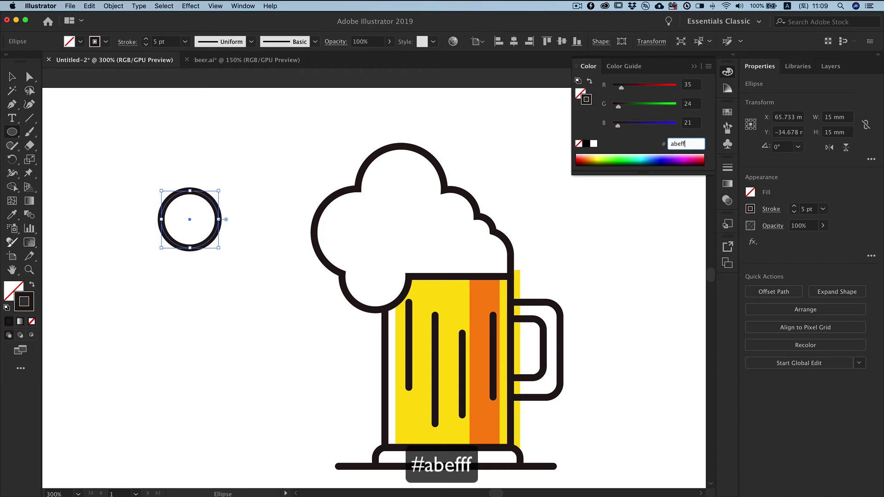
{"action": "type", "text": "f"}
{"action": "key", "text": "Return"}
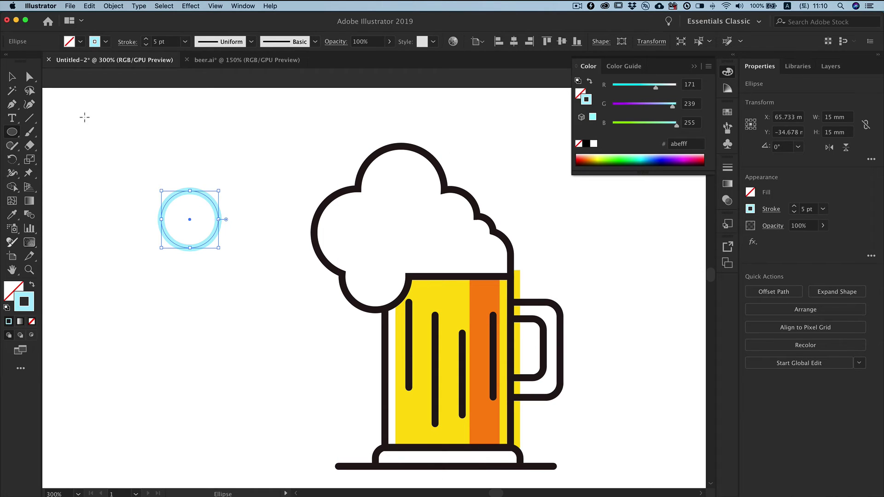
- Delete the circle's right anchor to make a half arc with round caps
{"action": "key", "text": "a"}
{"action": "left_click", "coordinate": [217, 219]}
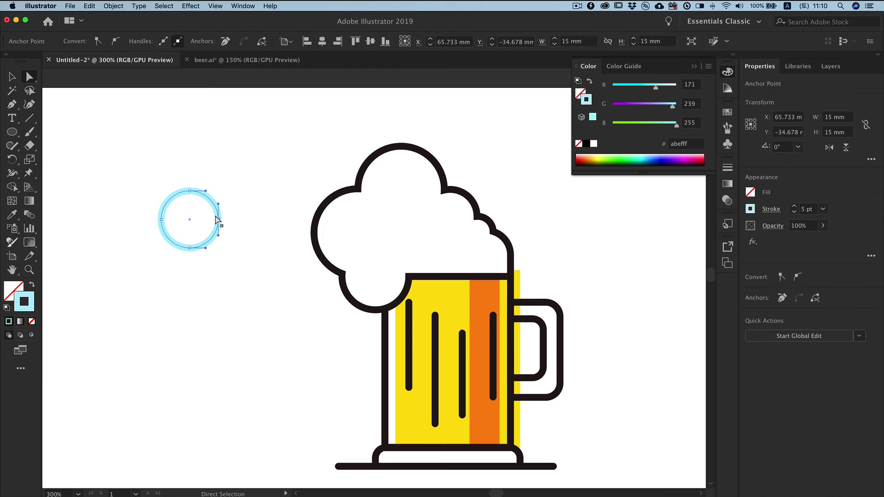
{"action": "key", "text": "Delete"}
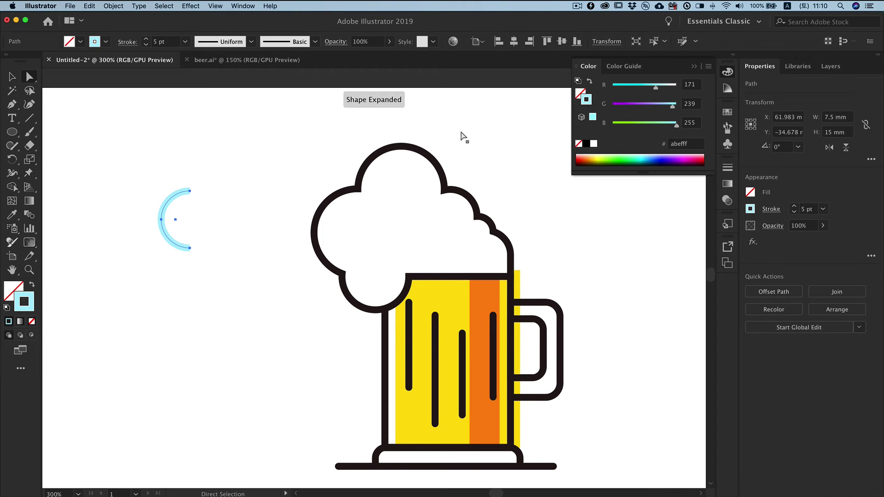
{"action": "left_click", "coordinate": [728, 167]}
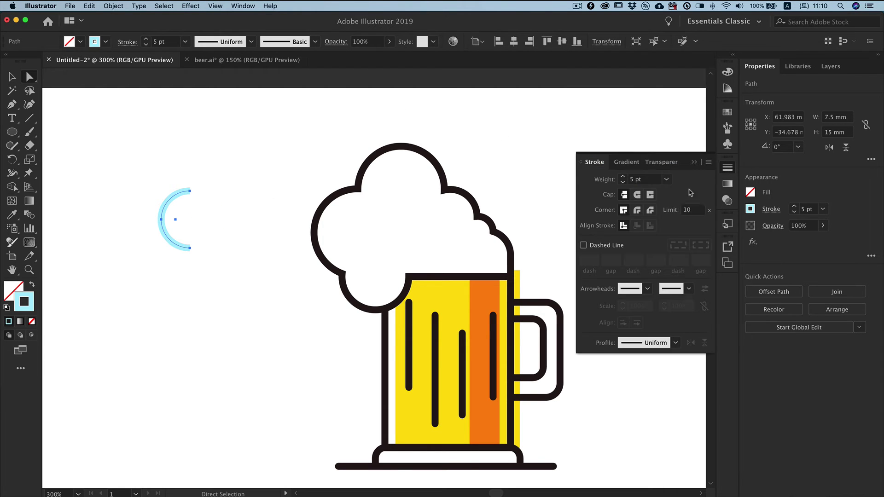
{"action": "left_click", "coordinate": [637, 194]}
{"action": "left_click", "coordinate": [232, 182]}
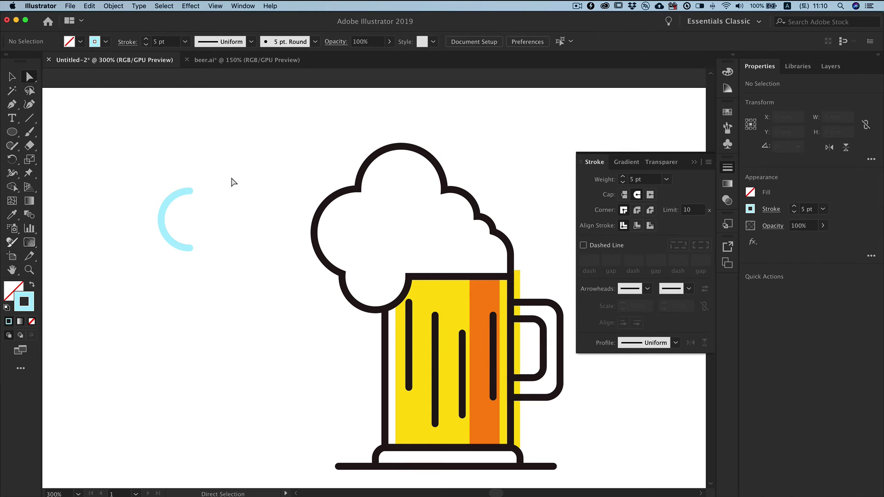
- Move the light blue arc inside the foam's left lobe as a highlight
{"action": "key", "text": "v"}
{"action": "left_click_drag", "start_coordinate": [164, 214], "coordinate": [330, 225]}
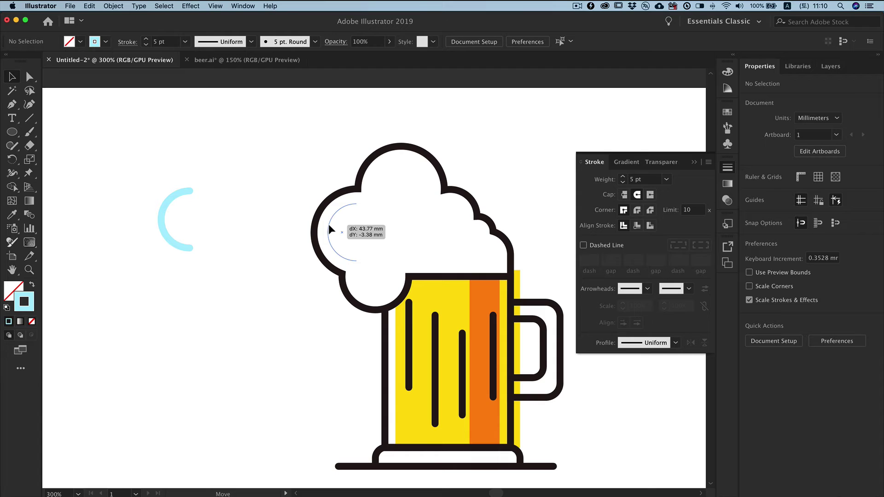
{"action": "left_click_drag", "start_coordinate": [330, 226], "coordinate": [329, 226]}
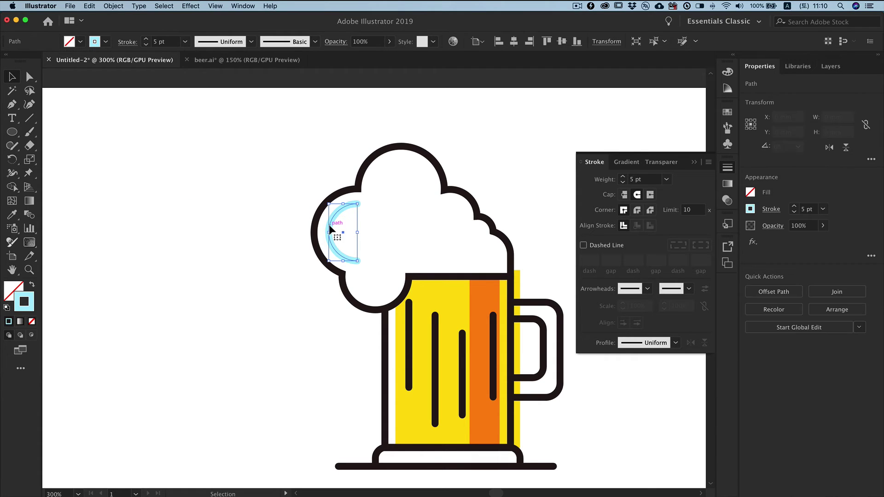
{"action": "left_click", "coordinate": [696, 162]}
{"action": "left_click", "coordinate": [652, 144]}
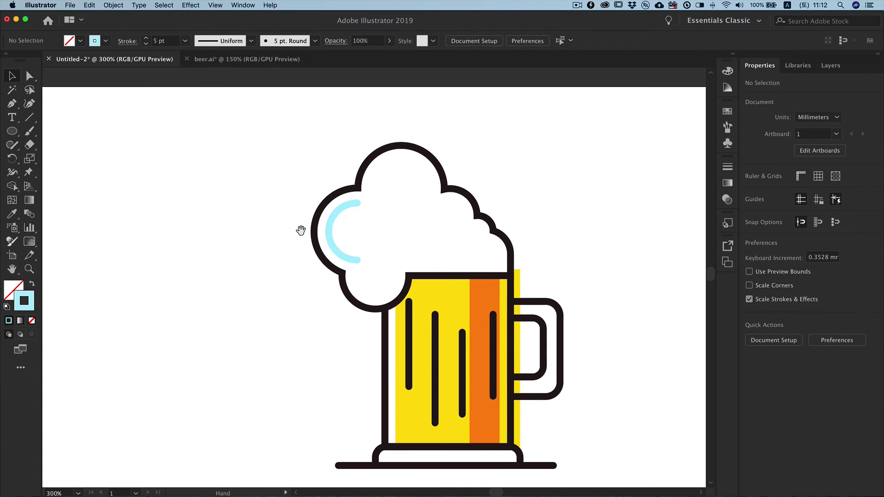
{"action": "mouse_move", "coordinate": [301, 230]}
{"action": "left_mouse_down"}
{"action": "mouse_move", "coordinate": [243, 207]}
{"action": "mouse_move", "coordinate": [231, 171]}
{"action": "left_mouse_up"}
{"action": "left_click_drag", "start_coordinate": [327, 302], "coordinate": [326, 282]}
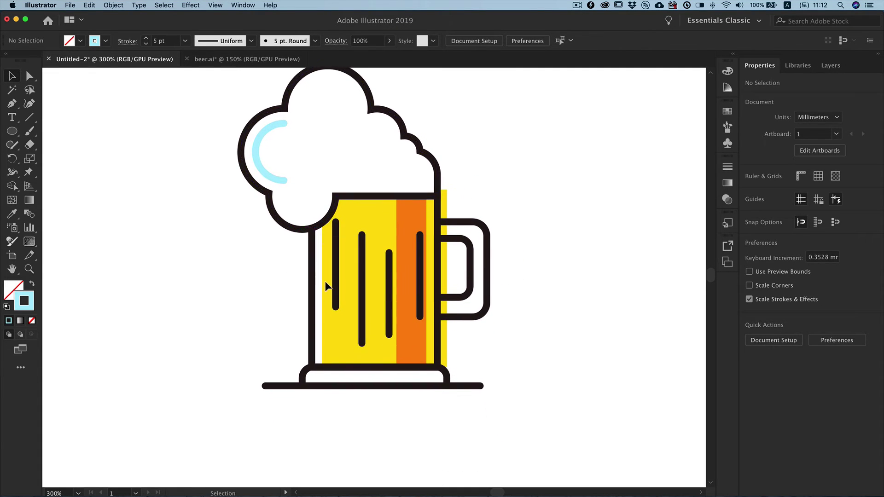
- Draw a small bubble at the orange stripe's top and eyedrop the yellow beer colour
{"action": "left_click", "coordinate": [13, 133]}
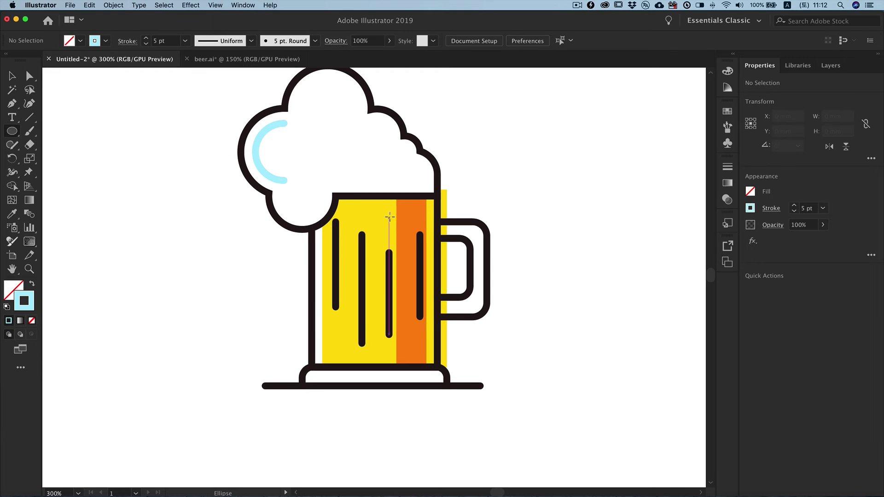
{"action": "left_click_drag", "start_coordinate": [421, 211], "coordinate": [433, 223]}
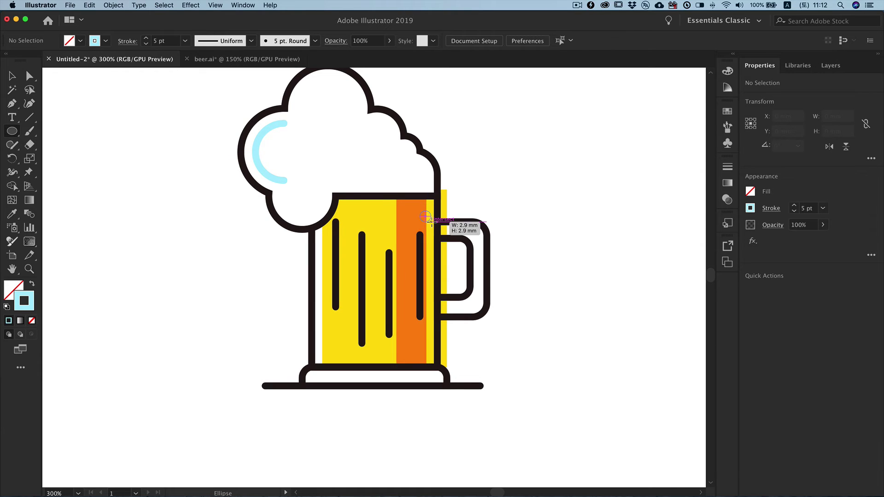
{"action": "left_click", "coordinate": [12, 215]}
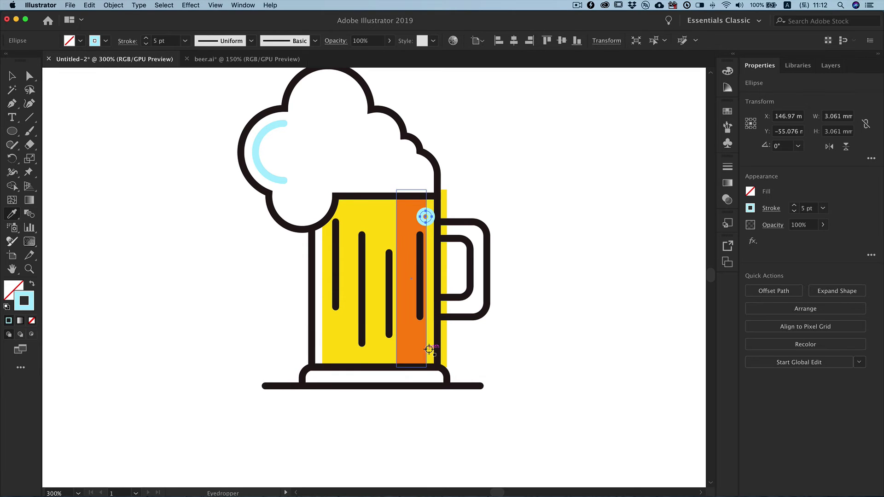
{"action": "left_click", "coordinate": [428, 350]}
{"action": "left_click", "coordinate": [509, 358], "text": "super"}
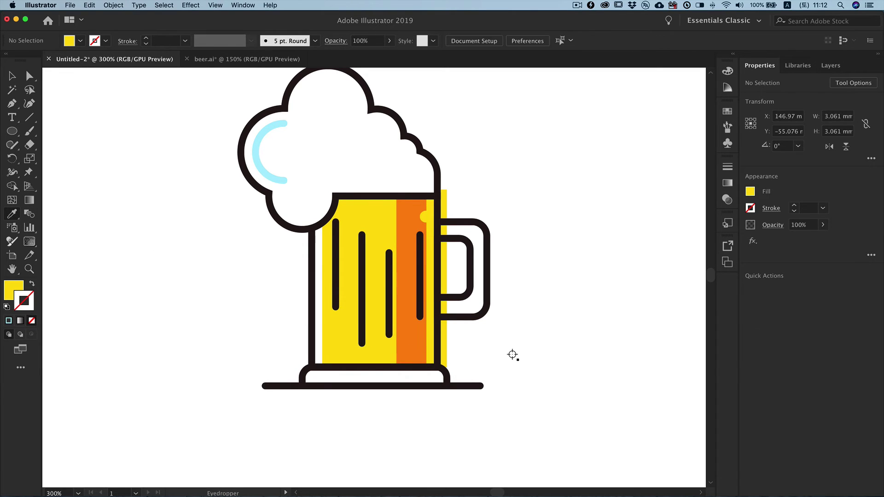
- Draw a small bubble low in the beer and eyedrop the orange stripe colour
{"action": "left_click", "coordinate": [11, 132]}
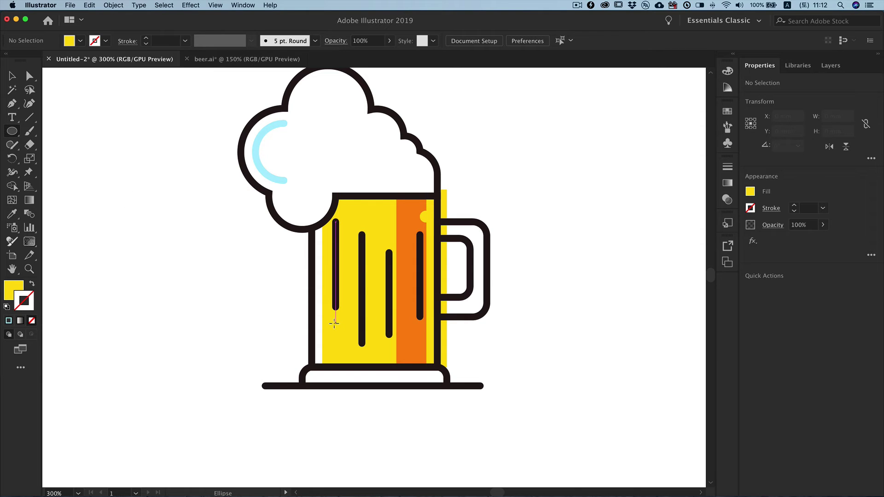
{"action": "left_click_drag", "start_coordinate": [338, 325], "coordinate": [348, 335]}
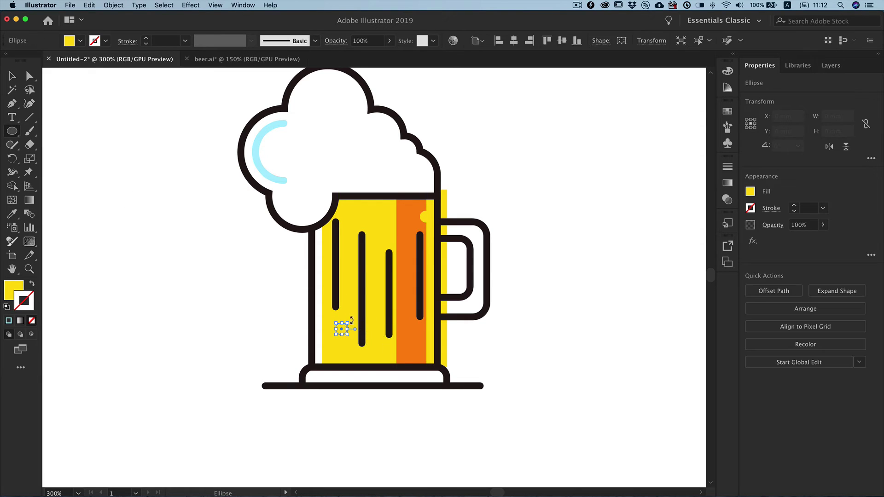
{"action": "left_click", "coordinate": [12, 213]}
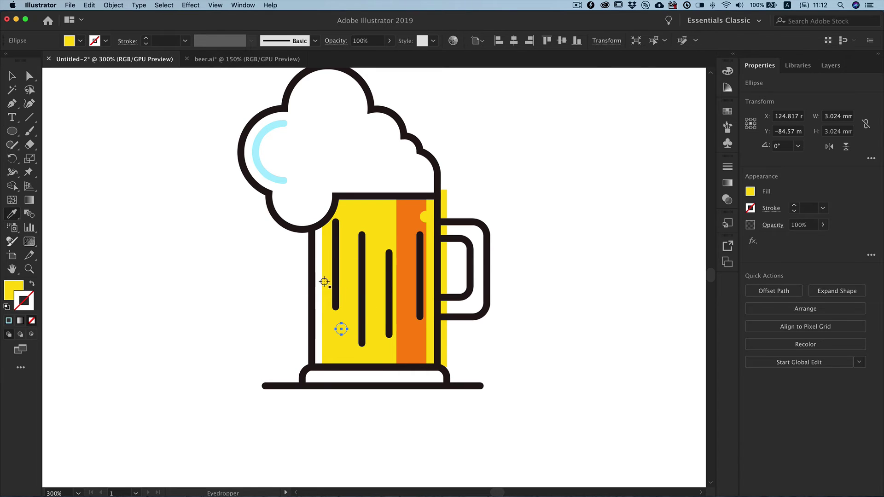
{"action": "left_click", "coordinate": [418, 346]}
{"action": "key", "text": "super+shift+a"}
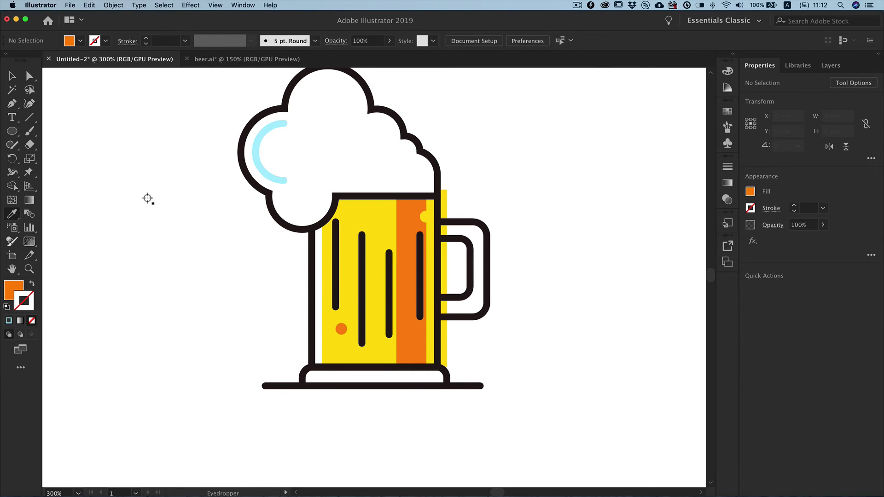
- Scatter several more tiny bubbles through the beer, from bottom to top
{"action": "left_click", "coordinate": [18, 132]}
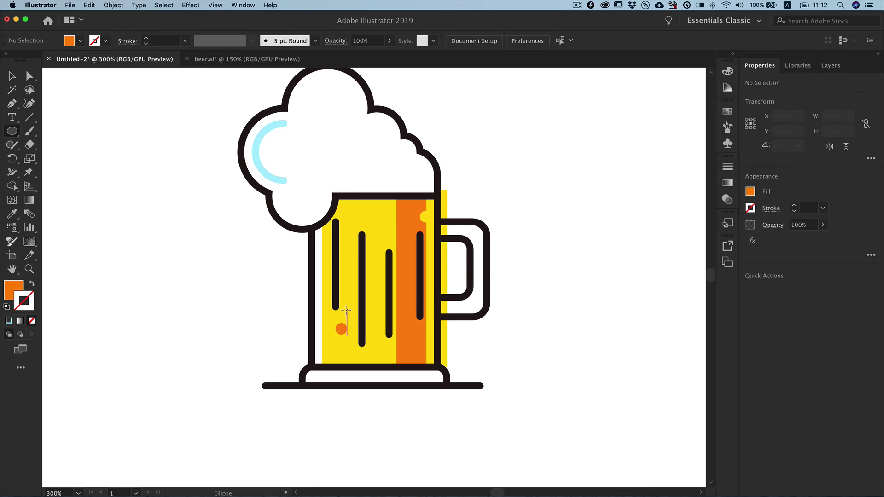
{"action": "left_click_drag", "start_coordinate": [347, 306], "coordinate": [352, 311]}
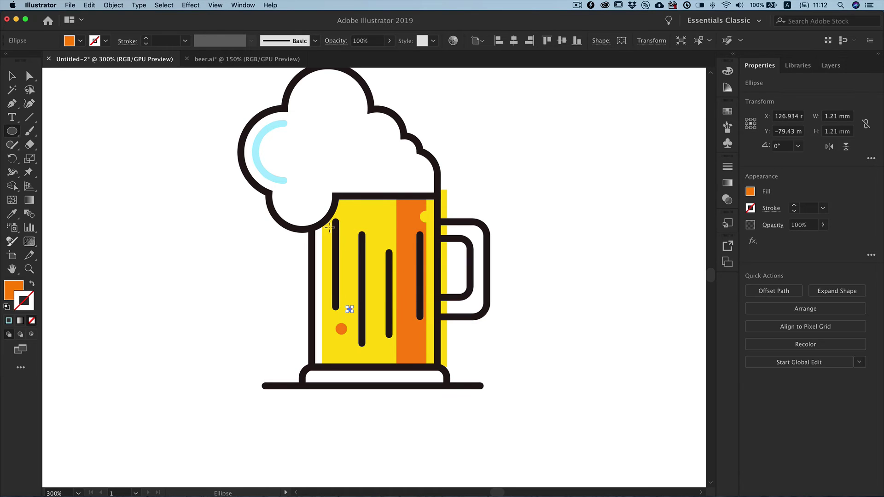
{"action": "mouse_move", "coordinate": [346, 242]}
{"action": "left_mouse_down"}
{"action": "mouse_move", "coordinate": [355, 250]}
{"action": "mouse_move", "coordinate": [380, 237]}
{"action": "left_mouse_up"}
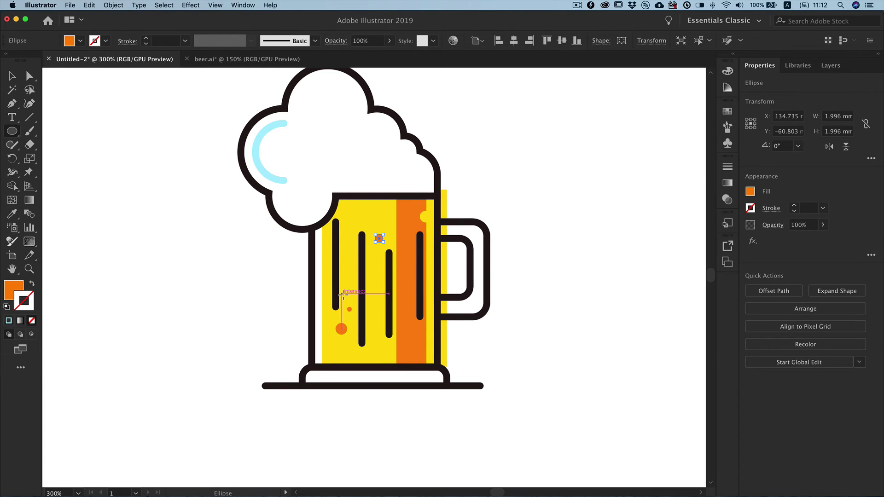
{"action": "left_click_drag", "start_coordinate": [343, 294], "coordinate": [347, 299]}
{"action": "left_click", "coordinate": [516, 331], "text": "ctrl"}
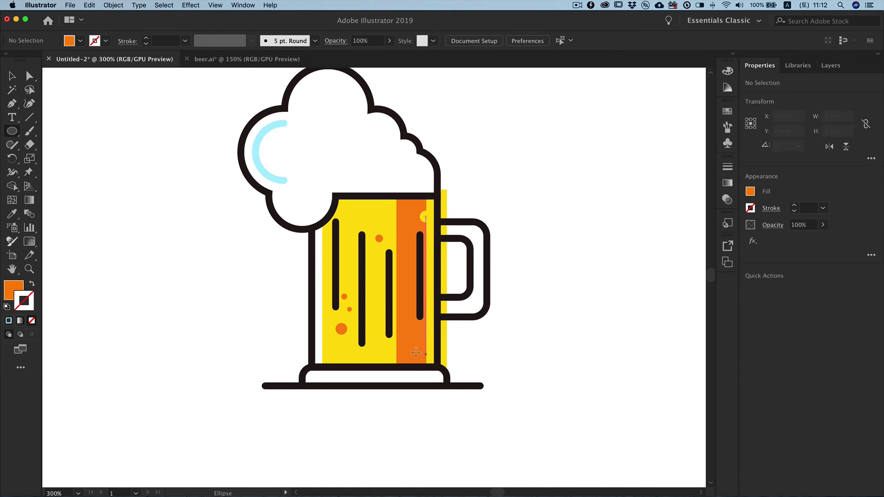
{"action": "left_click_drag", "start_coordinate": [374, 352], "coordinate": [378, 349]}
{"action": "left_click", "coordinate": [533, 358], "text": "ctrl"}
{"action": "left_click_drag", "start_coordinate": [366, 216], "coordinate": [371, 222]}
- Add short dashes left and right of the base line, eyedropping its black rounded stroke
{"action": "left_click", "coordinate": [549, 252], "text": "ctrl"}
{"action": "key", "text": "p"}
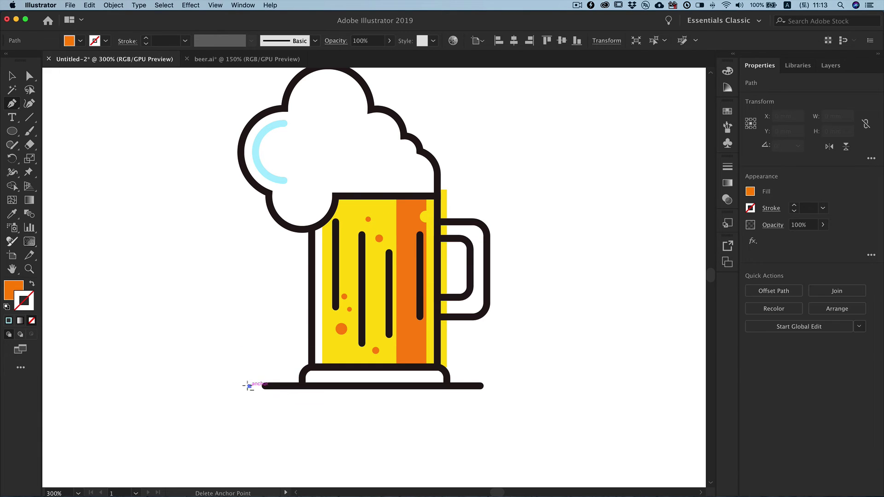
{"action": "left_click", "coordinate": [249, 386]}
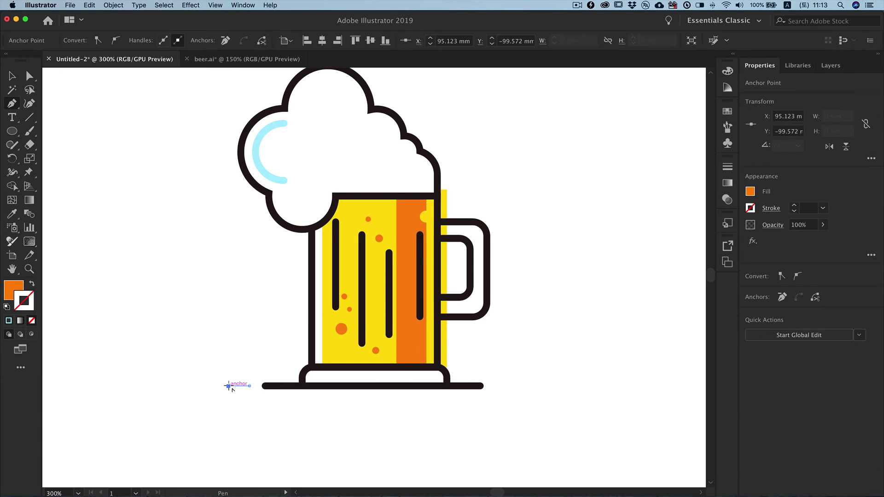
{"action": "key", "text": "i"}
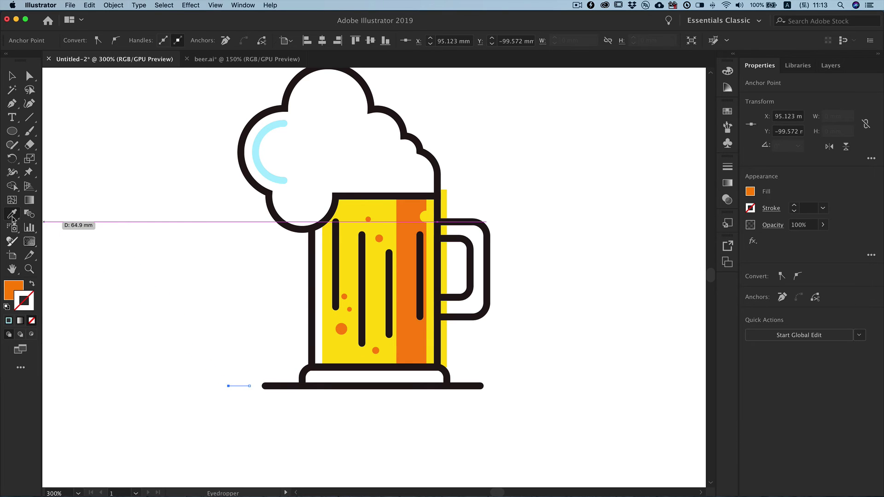
{"action": "left_click", "coordinate": [282, 384]}
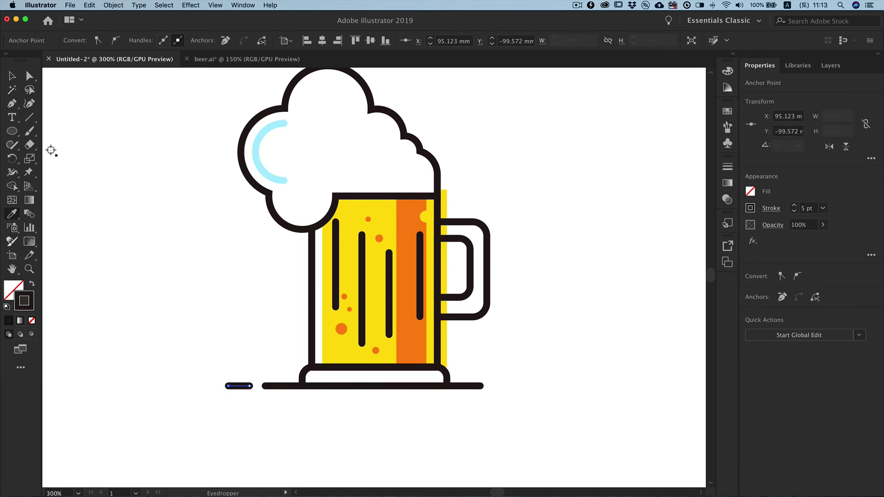
{"action": "left_click", "coordinate": [12, 104]}
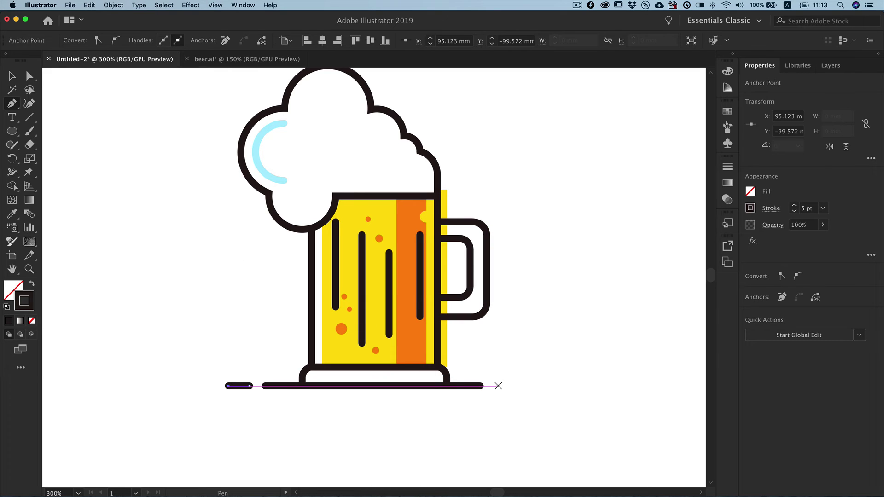
{"action": "left_click", "coordinate": [499, 386]}
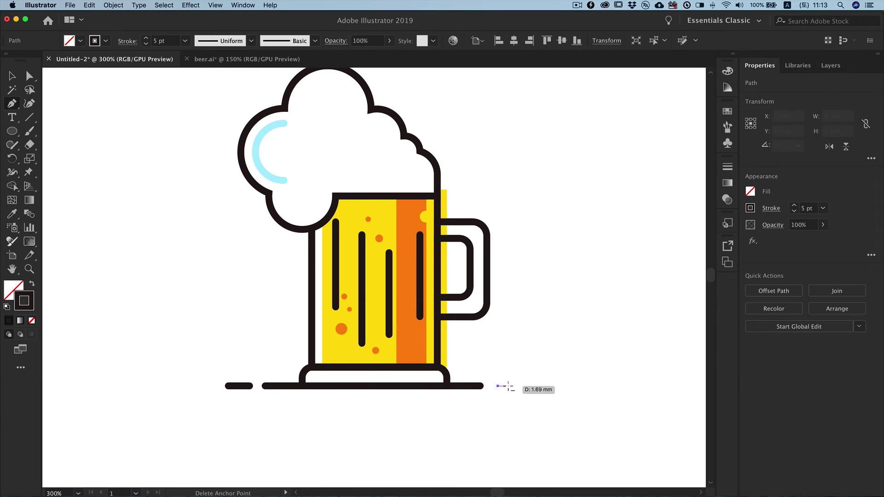
{"action": "left_click", "coordinate": [521, 386]}
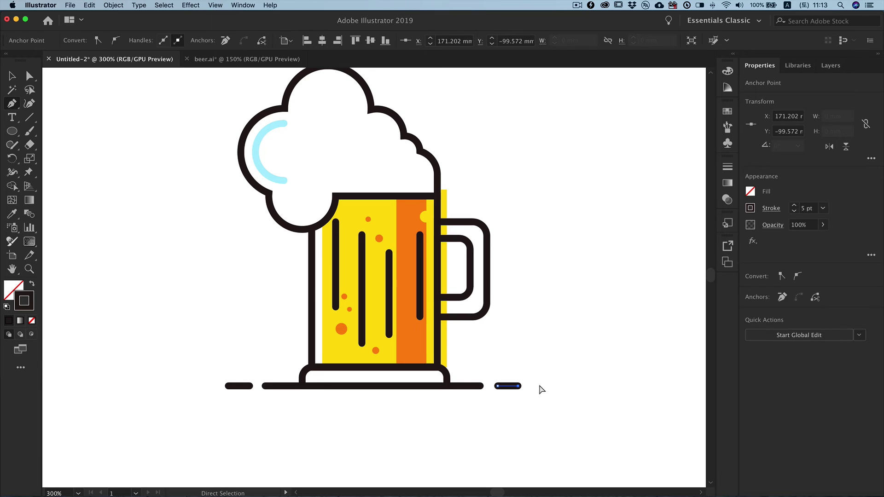
{"action": "left_click", "coordinate": [540, 386], "text": "super"}
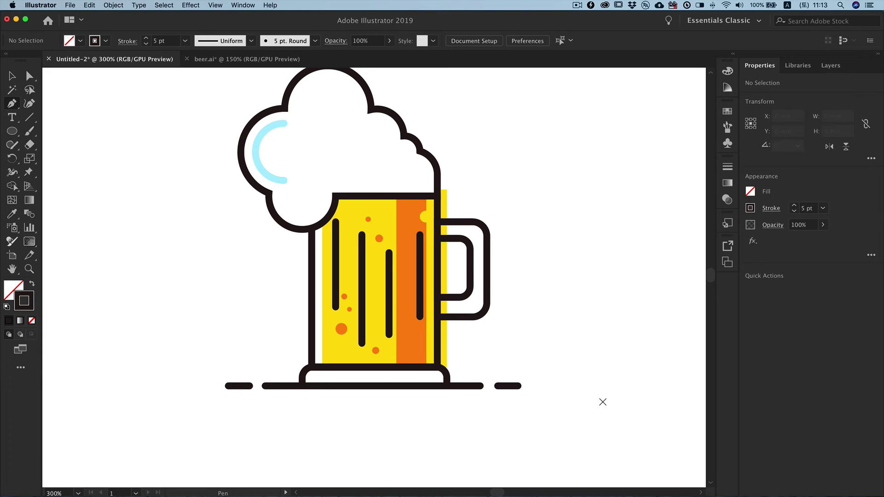
- Split the second stripe with added anchors and shorten its lower piece to open a gap
{"action": "left_click", "coordinate": [363, 272], "text": "super"}
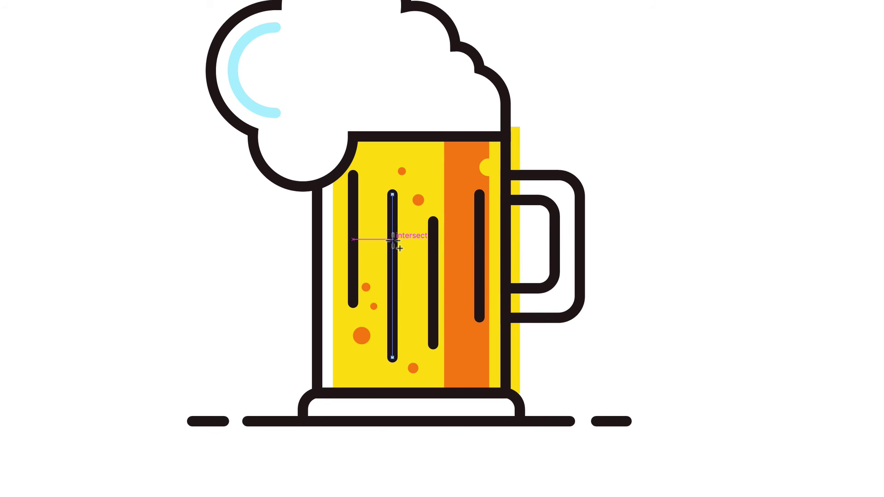
{"action": "left_click", "coordinate": [393, 240]}
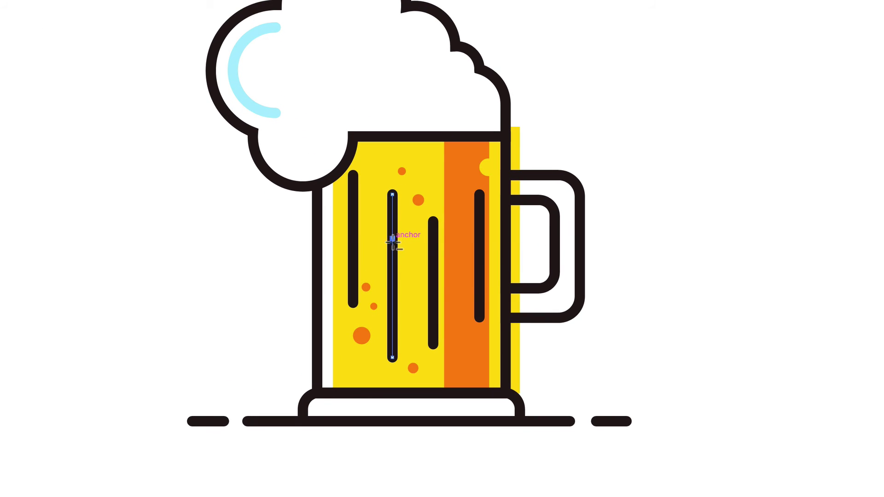
{"action": "left_click", "coordinate": [393, 276]}
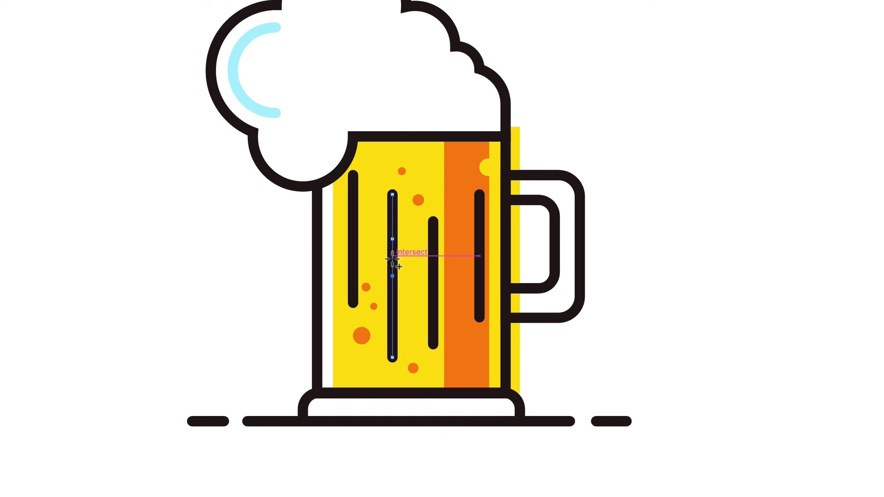
{"action": "left_click", "coordinate": [393, 255]}
{"action": "key", "text": "Delete"}
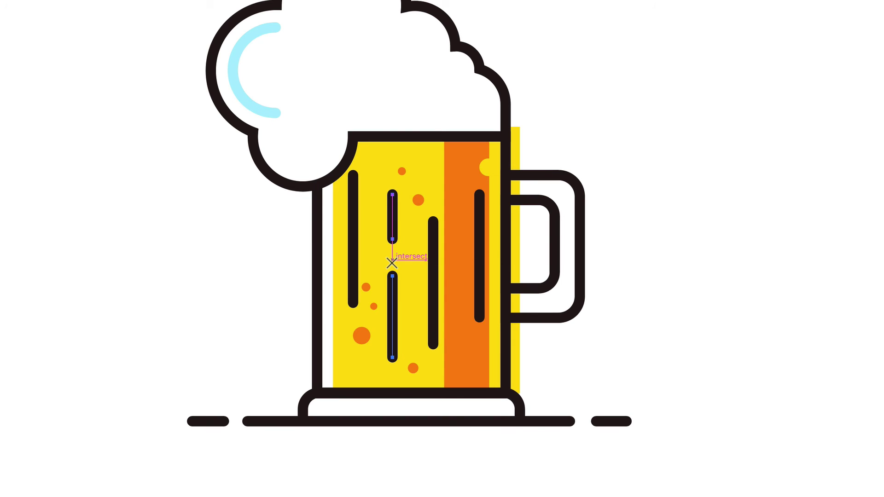
{"action": "key", "text": "a"}
{"action": "left_click", "coordinate": [392, 276]}
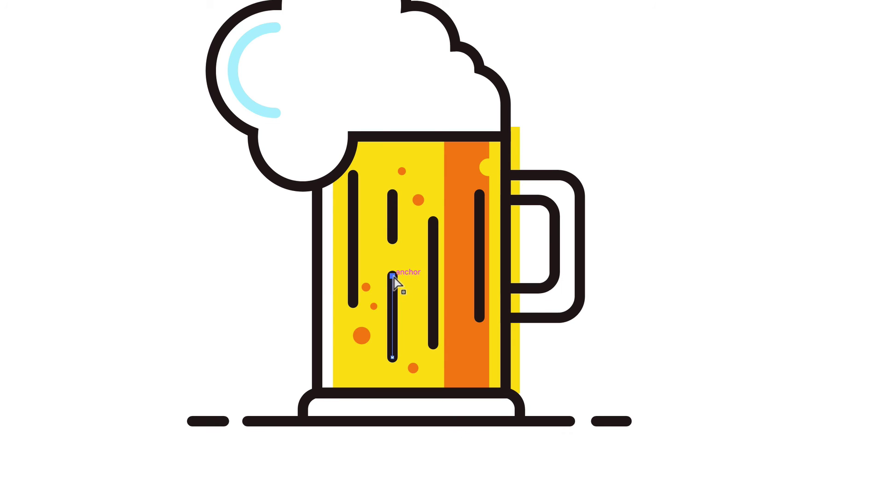
{"action": "mouse_move", "coordinate": [393, 277]}
{"action": "left_mouse_down"}
{"action": "mouse_move", "coordinate": [393, 288]}
{"action": "mouse_move", "coordinate": [393, 257]}
{"action": "left_mouse_up"}
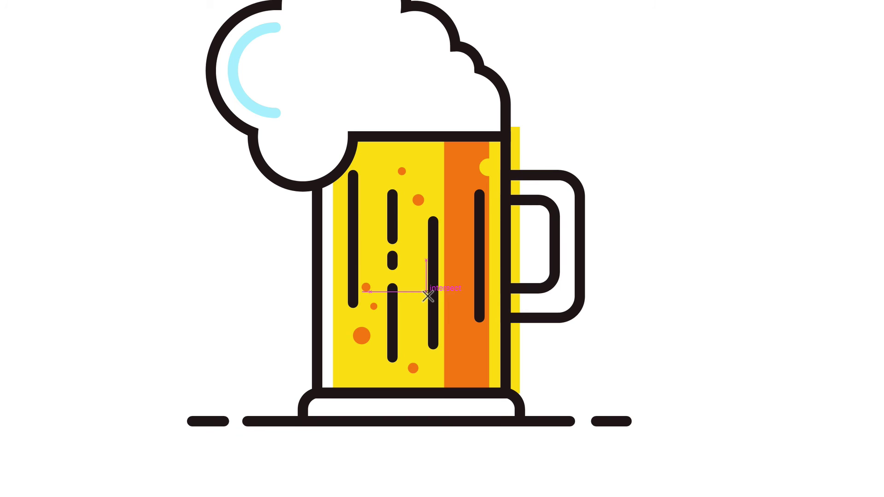
- Shorten the third stripe from the bottom and add a short dot below it
{"action": "key", "text": "a"}
{"action": "left_click_drag", "start_coordinate": [434, 344], "coordinate": [433, 303]}
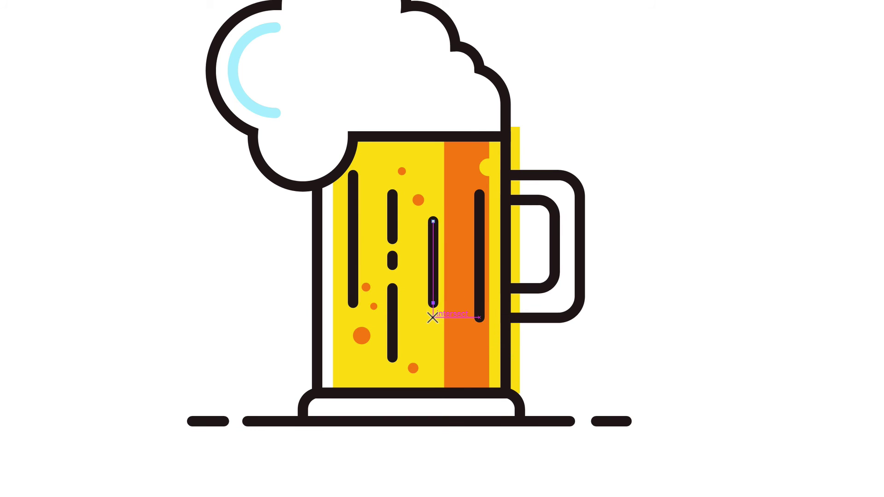
{"action": "left_click_drag", "start_coordinate": [433, 318], "coordinate": [433, 336]}
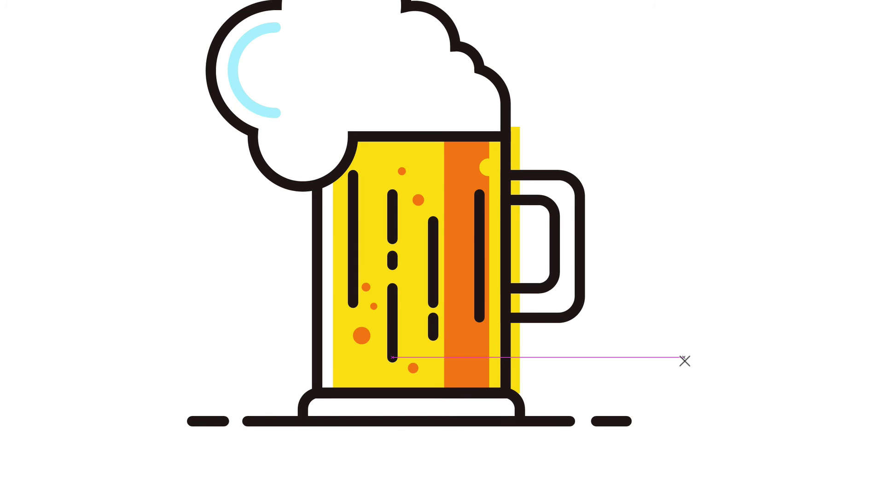
- Cut two small gaps into the mug body's left outline, one near the top and one lower down
{"action": "key", "text": "v"}
{"action": "key", "text": "p"}
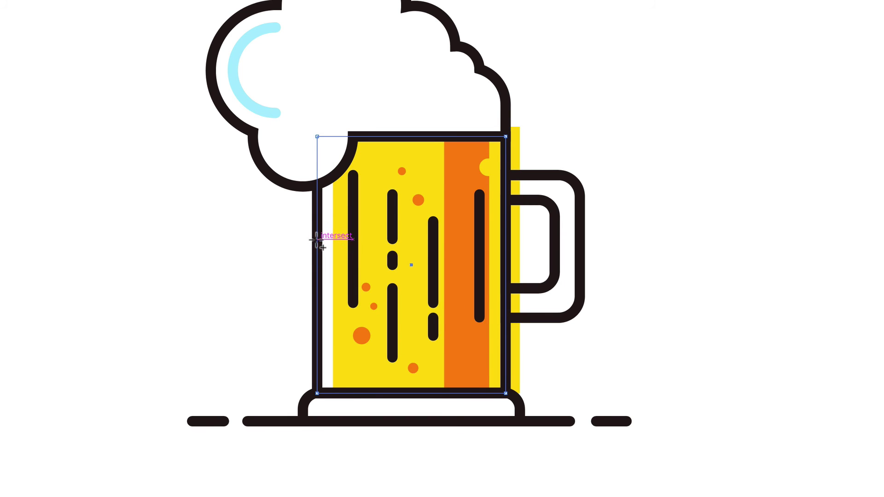
{"action": "left_click", "coordinate": [317, 227]}
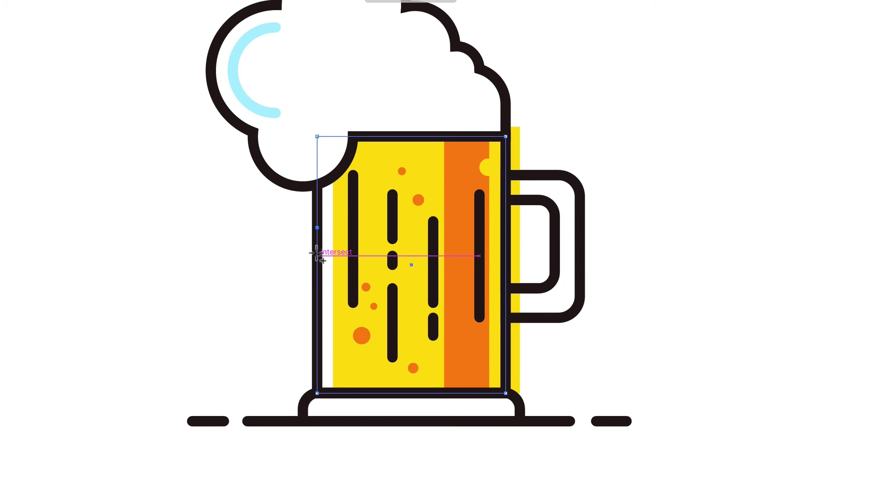
{"action": "left_click", "coordinate": [317, 256]}
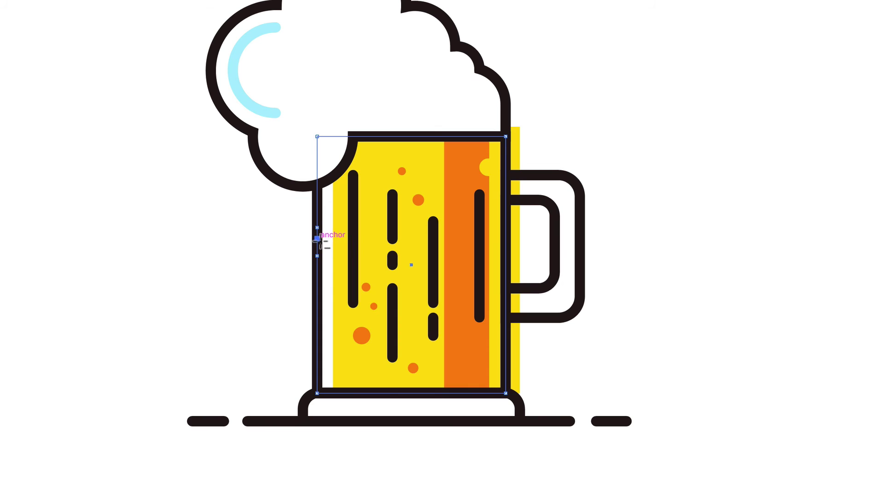
{"action": "left_click", "coordinate": [317, 239]}
{"action": "key", "text": "Delete"}
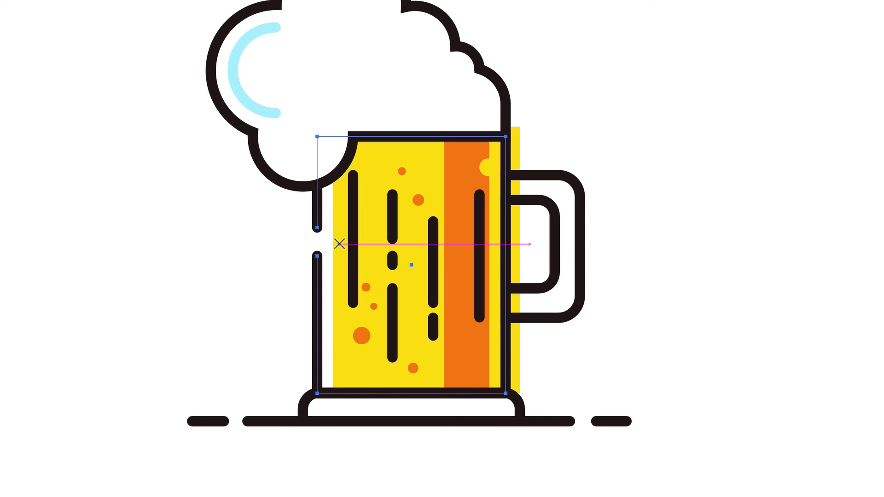
{"action": "left_click", "coordinate": [317, 297]}
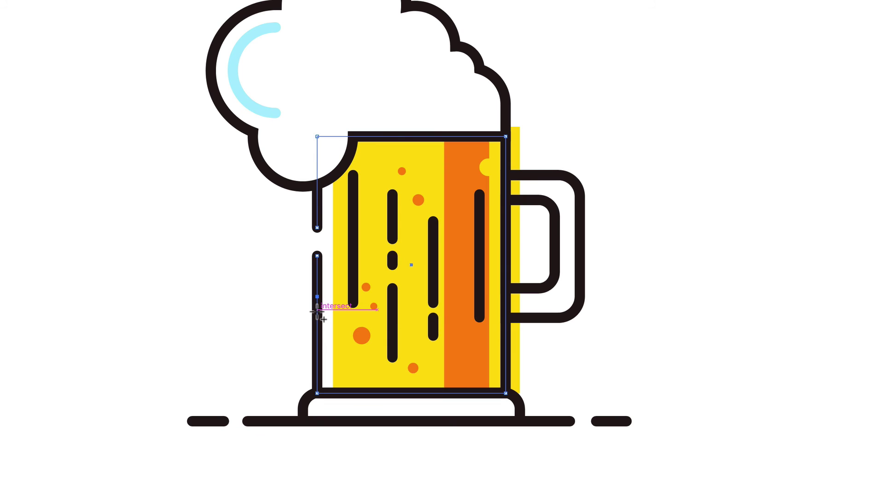
{"action": "left_click", "coordinate": [317, 309]}
{"action": "left_click", "coordinate": [317, 318]}
{"action": "key", "text": "Delete"}
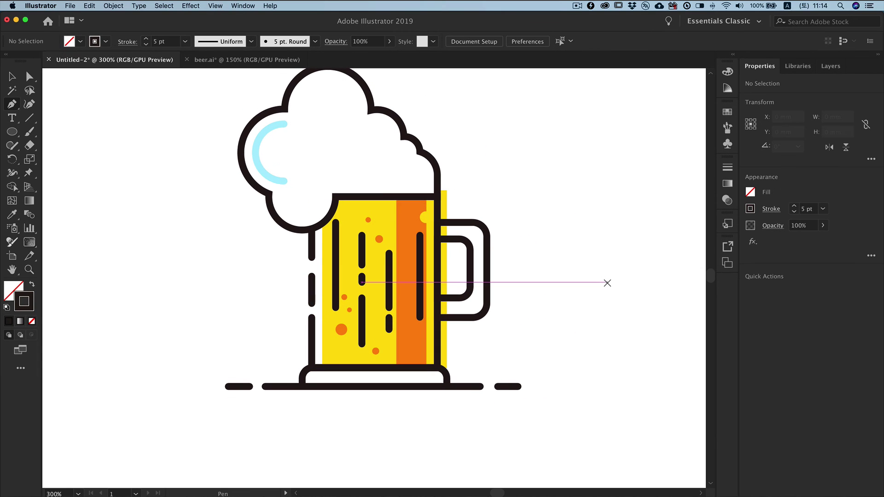
{"action": "key", "text": "super"}
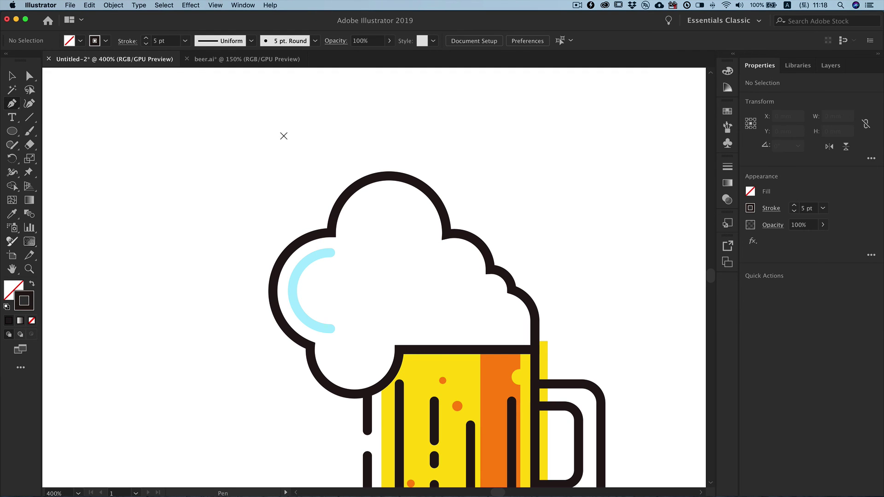
- Draw a short bar above the foam and rotate-copy it 90° into a plus sign
{"action": "left_click", "coordinate": [285, 134]}
{"action": "left_click", "coordinate": [311, 134]}
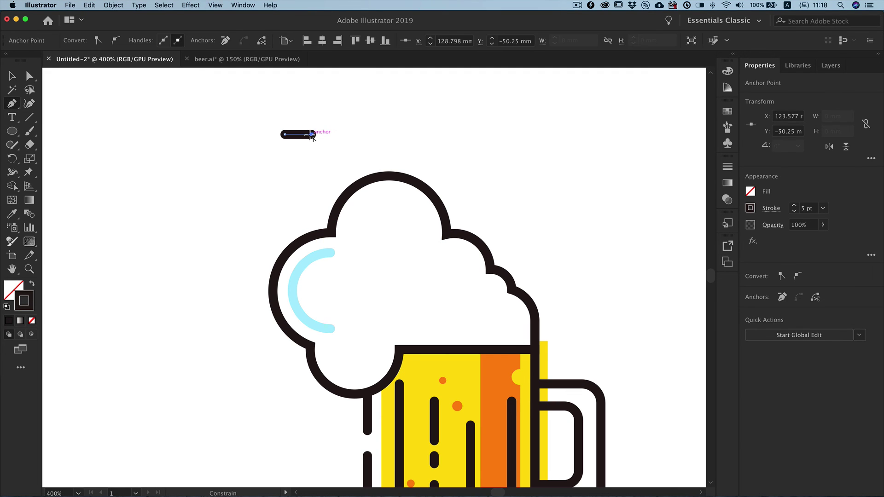
{"action": "key", "text": "super"}
{"action": "left_click", "coordinate": [322, 152], "text": "super"}
{"action": "left_click", "coordinate": [12, 76]}
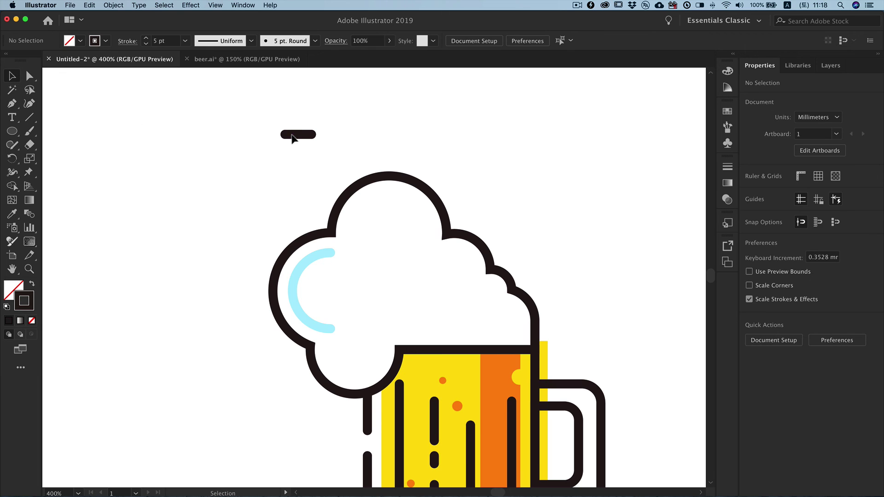
{"action": "left_click", "coordinate": [292, 135]}
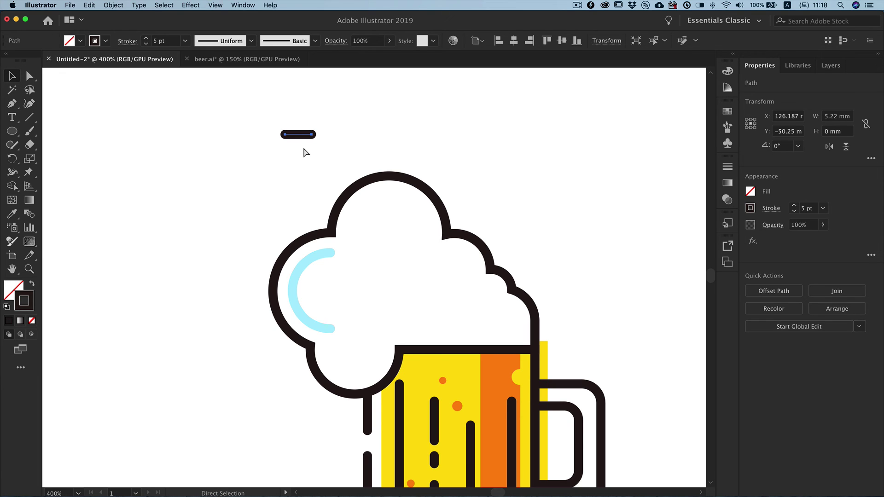
{"action": "left_click_drag", "start_coordinate": [316, 135], "coordinate": [316, 162]}
{"action": "left_click", "coordinate": [317, 165]}
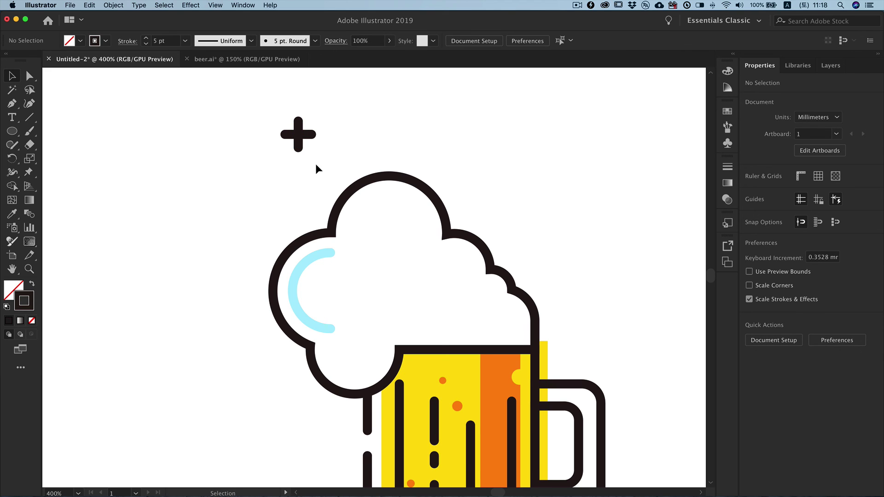
- Add a small circle left of the mug, a copied plus beside the foam, and a second circle
{"action": "left_click", "coordinate": [12, 131]}
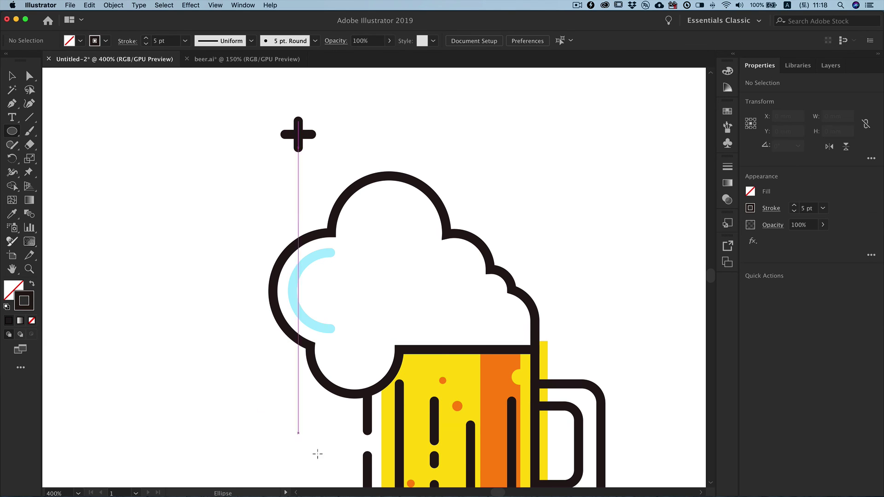
{"action": "left_click_drag", "start_coordinate": [316, 411], "coordinate": [330, 428]}
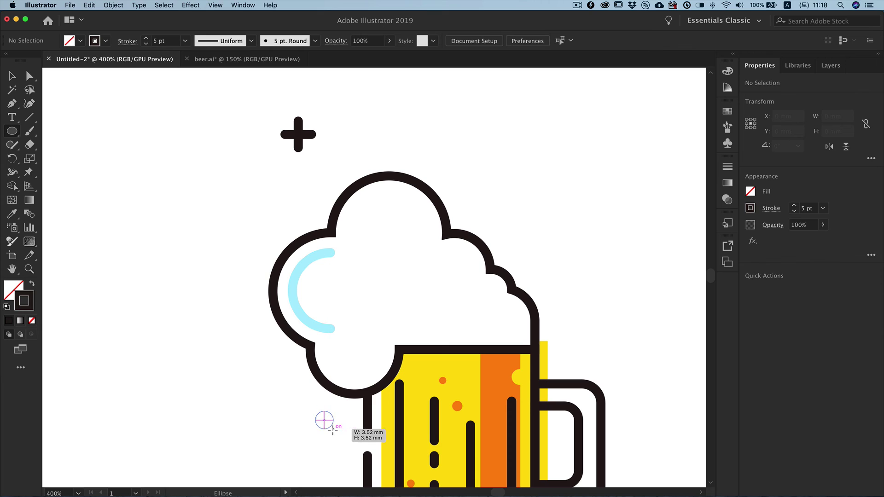
{"action": "left_click", "coordinate": [317, 144]}
{"action": "left_click_drag", "start_coordinate": [303, 139], "coordinate": [477, 199]}
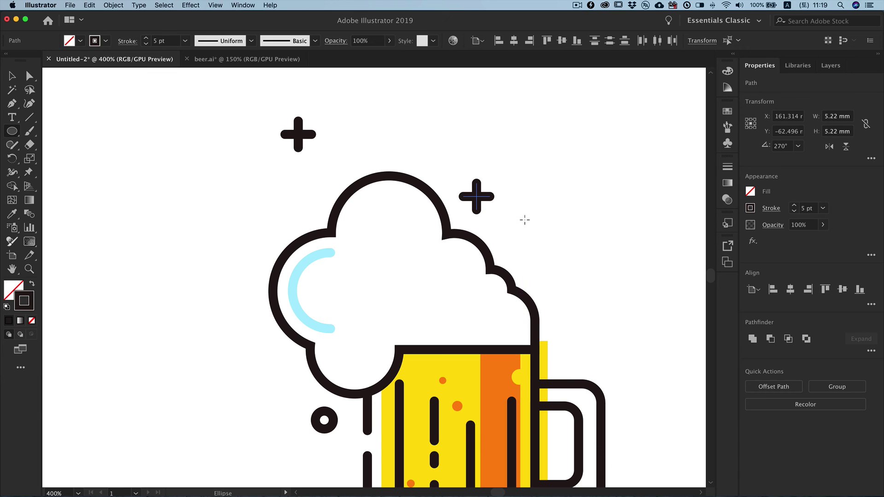
{"action": "mouse_move", "coordinate": [525, 219]}
{"action": "left_mouse_down"}
{"action": "mouse_move", "coordinate": [556, 249]}
{"action": "mouse_move", "coordinate": [520, 248]}
{"action": "left_mouse_up"}
{"action": "left_click", "coordinate": [584, 267], "text": "super"}
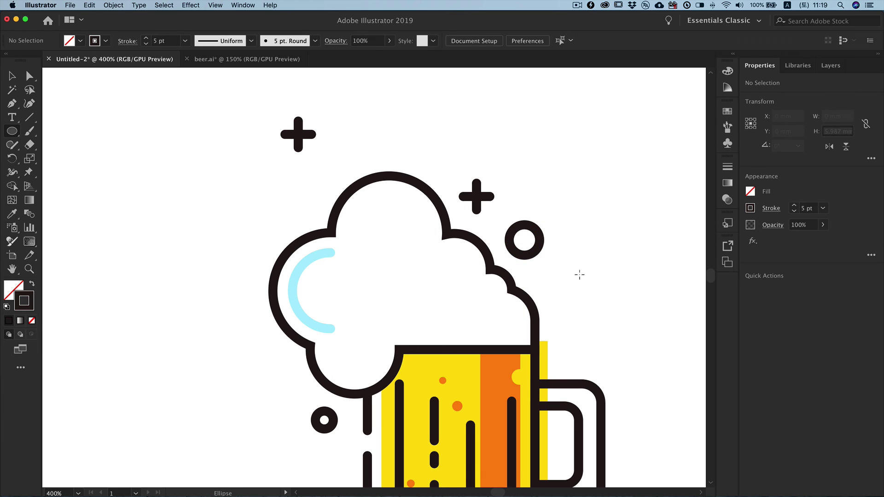
{"action": "left_click", "coordinate": [594, 300], "text": "alt+super"}
{"action": "left_click", "coordinate": [521, 313], "text": "alt+super"}
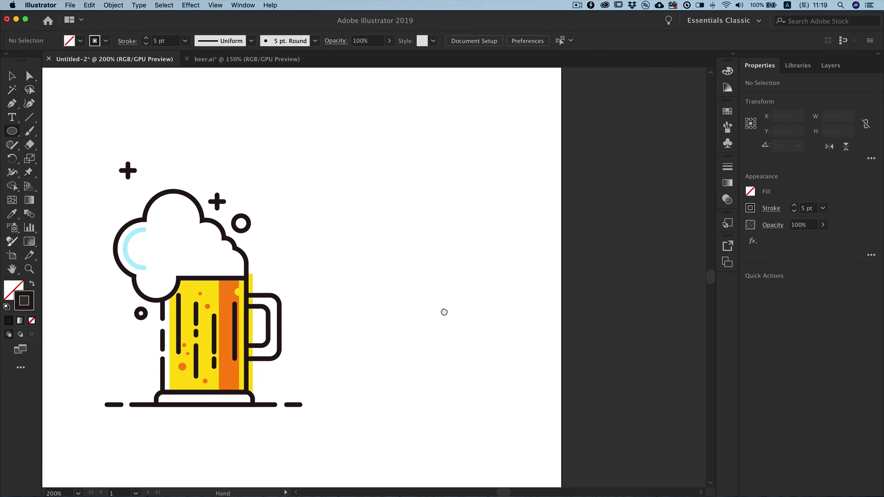
- Centre the beer artwork and show the Layers panel from the Window menu
{"action": "left_click_drag", "start_coordinate": [444, 312], "coordinate": [605, 301]}
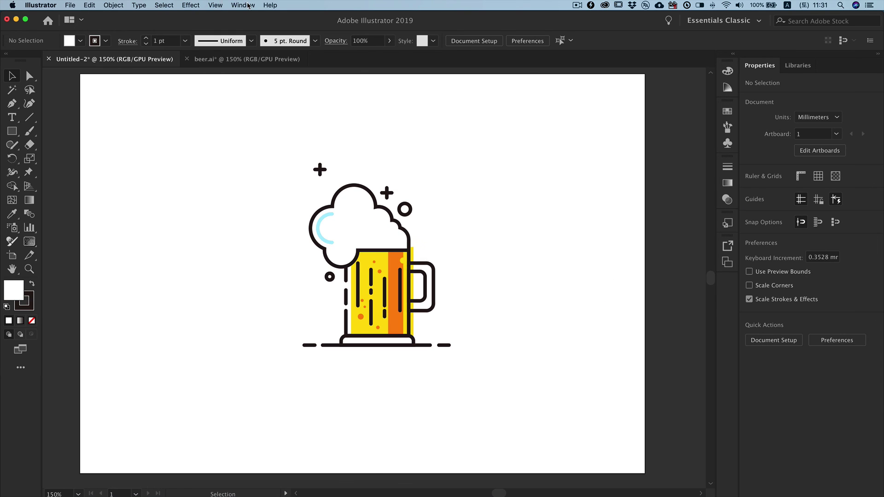
{"action": "left_click", "coordinate": [248, 5]}
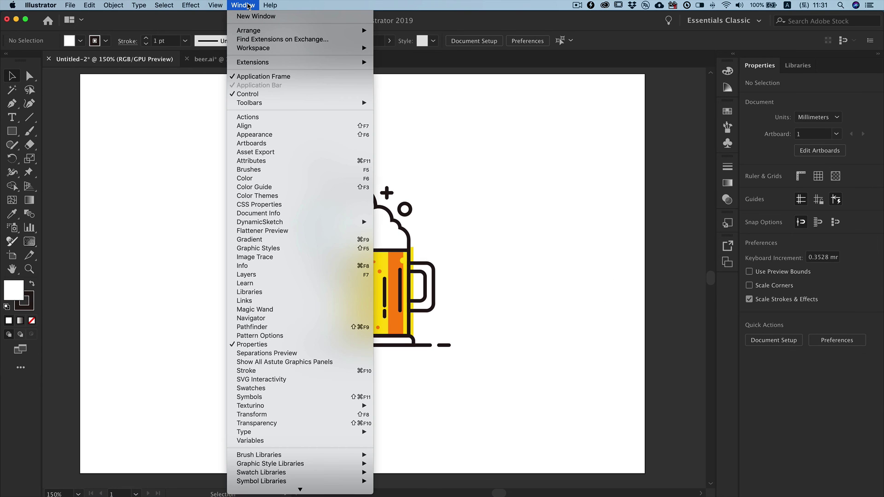
{"action": "left_click", "coordinate": [235, 275]}
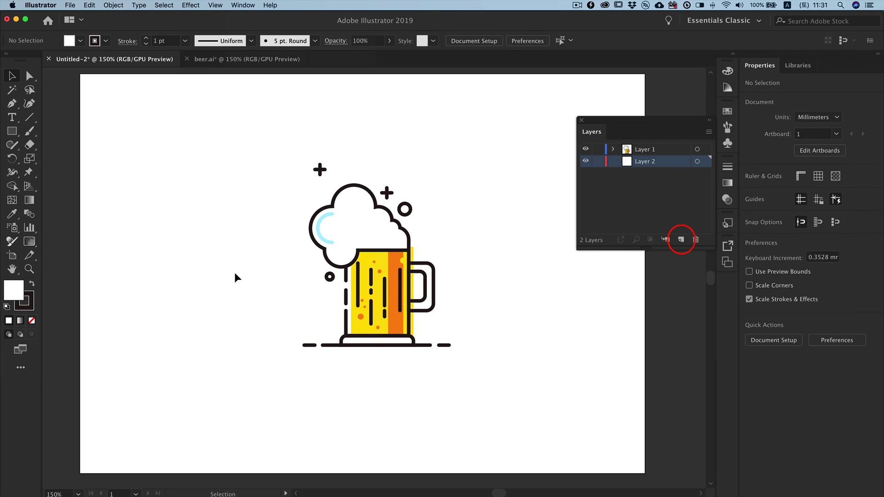
- Draw a rectangle covering the whole artboard and set its stroke to None
{"action": "left_click", "coordinate": [13, 132]}
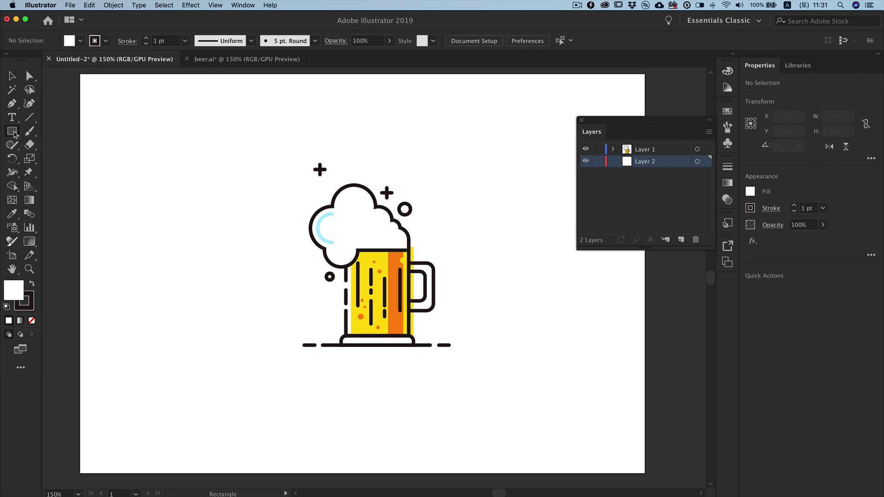
{"action": "left_click_drag", "start_coordinate": [80, 74], "coordinate": [644, 473]}
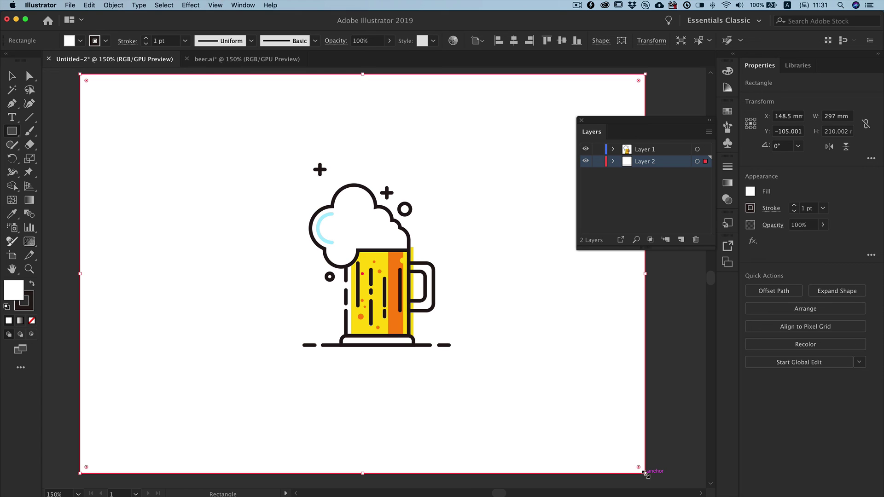
{"action": "left_click", "coordinate": [727, 72]}
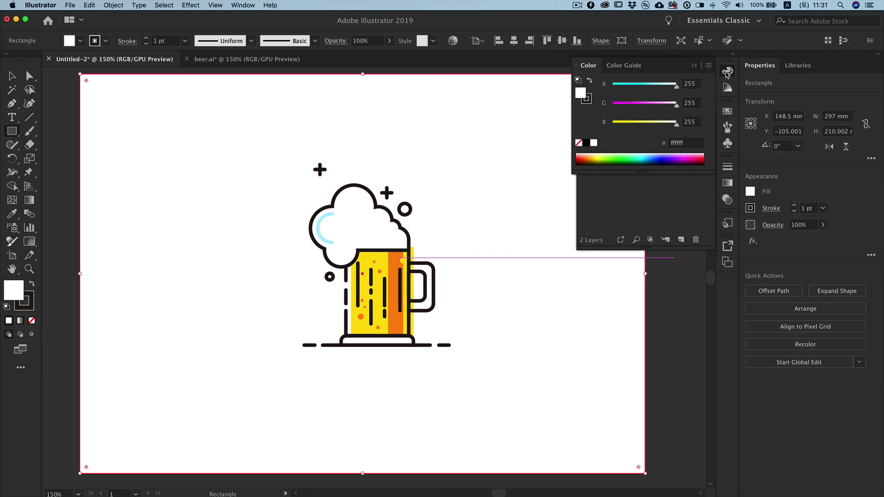
{"action": "left_click", "coordinate": [587, 105]}
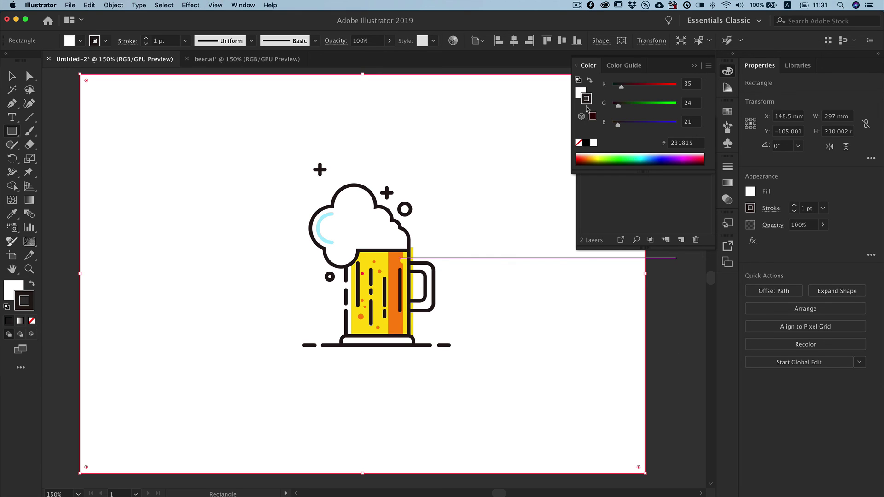
{"action": "left_click", "coordinate": [578, 143]}
- Give the background rectangle a cyan #00cfff fill in the Color panel
{"action": "left_click", "coordinate": [580, 93]}
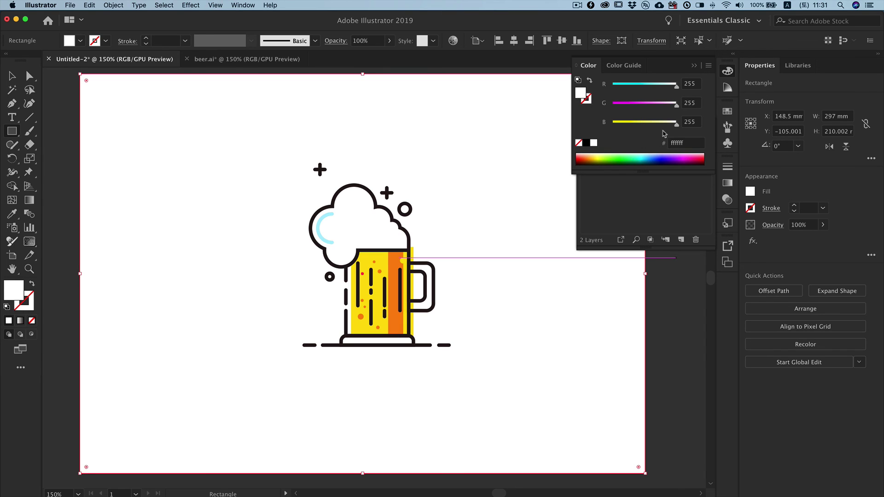
{"action": "left_click_drag", "start_coordinate": [691, 145], "coordinate": [664, 146]}
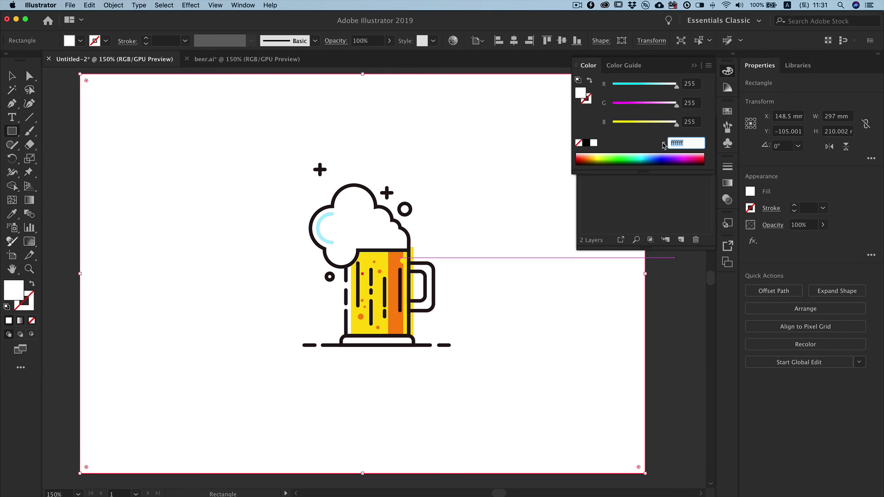
{"action": "type", "text": "00c"}
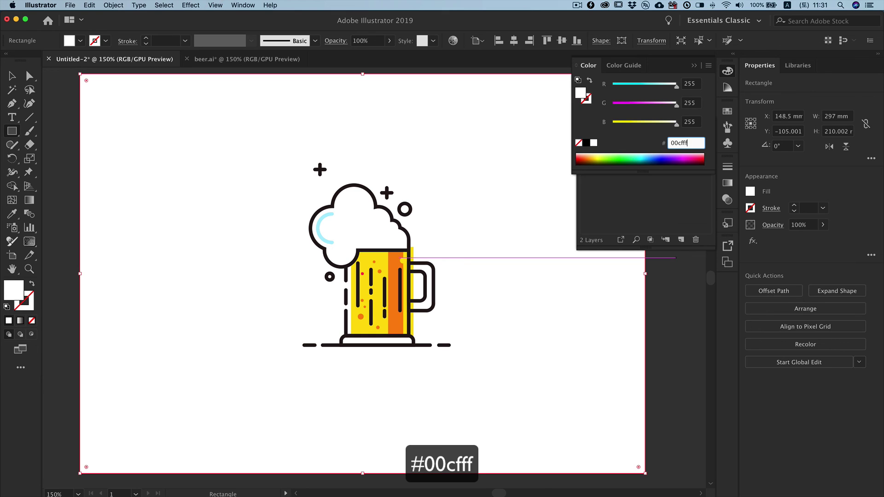
{"action": "key", "text": "Return"}
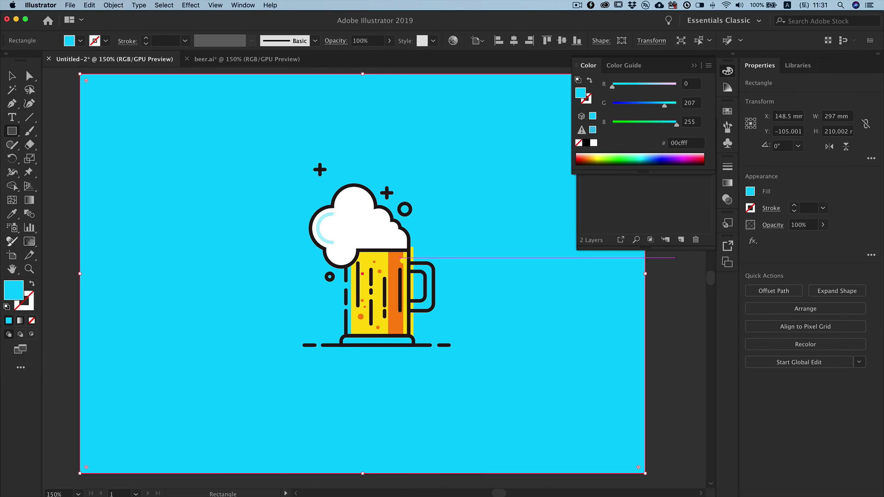
{"action": "left_click", "coordinate": [695, 68]}
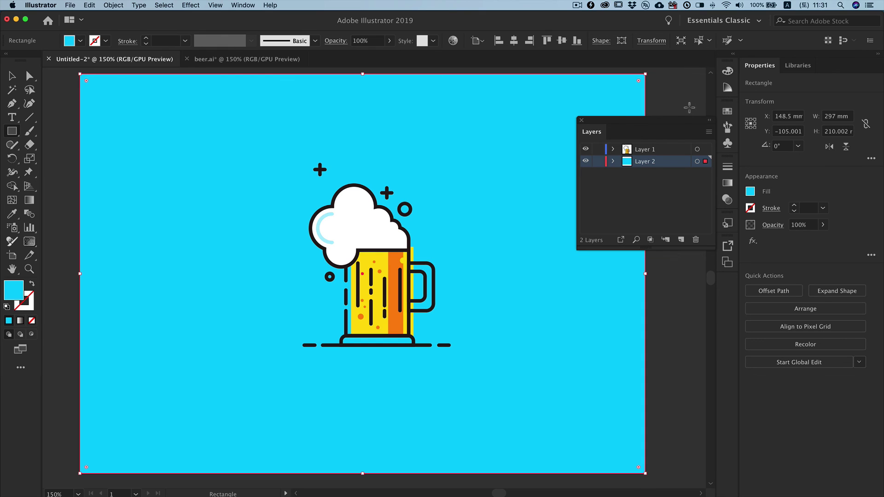